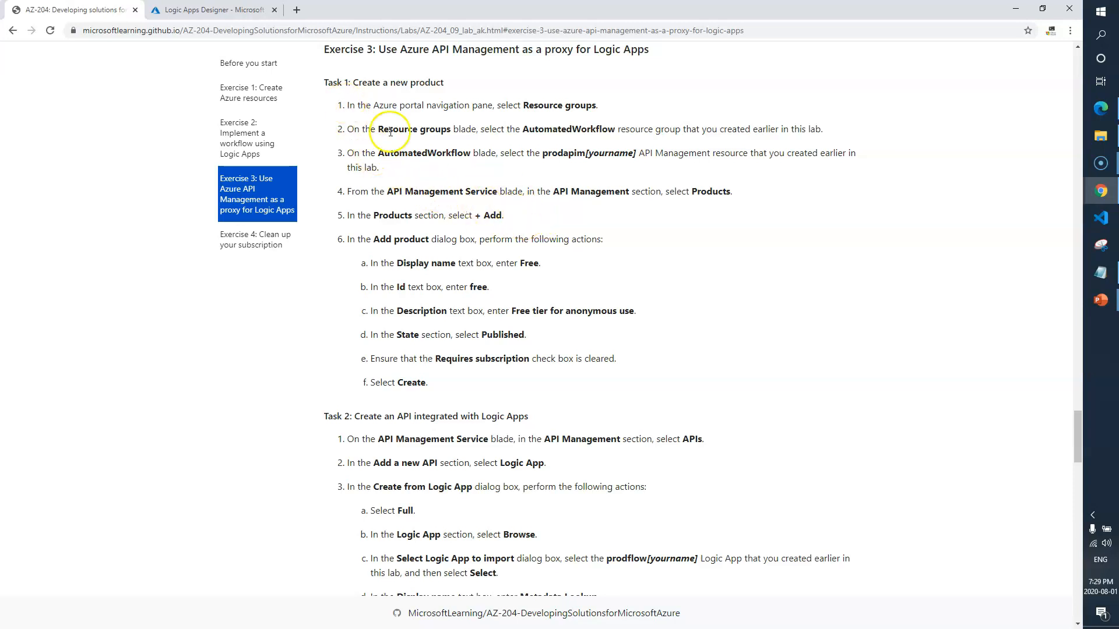
Step: Leave the Logic Apps Designer and open the prodapimokayauzre API Management service in the AutomatedWorkflow resource group
left_click(218, 7)
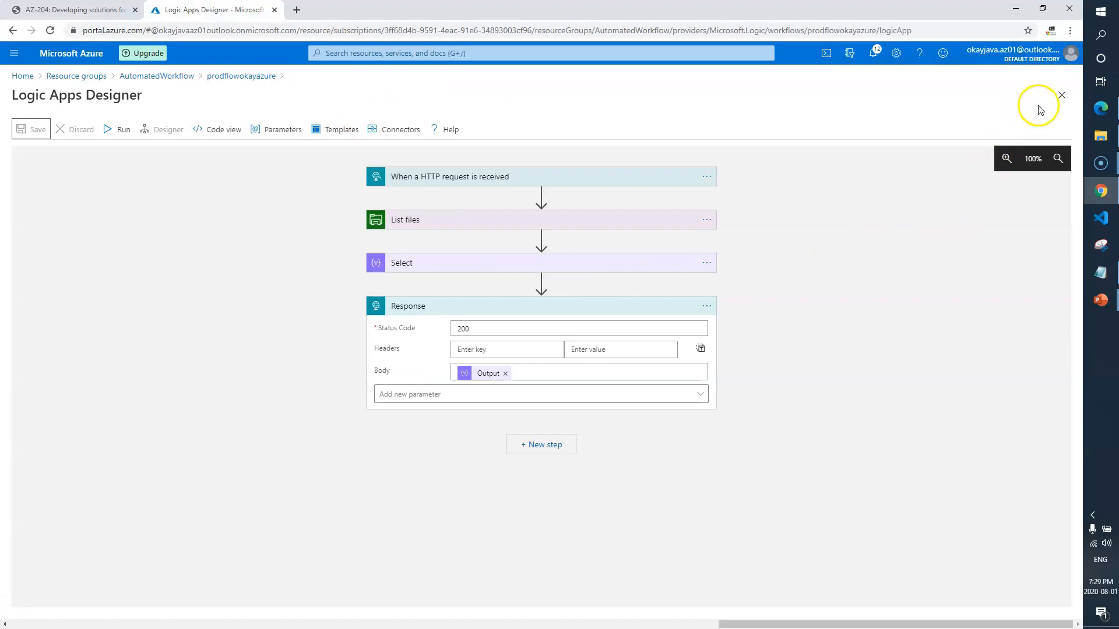
left_click(1061, 96)
left_click(1061, 96)
left_click(1061, 96)
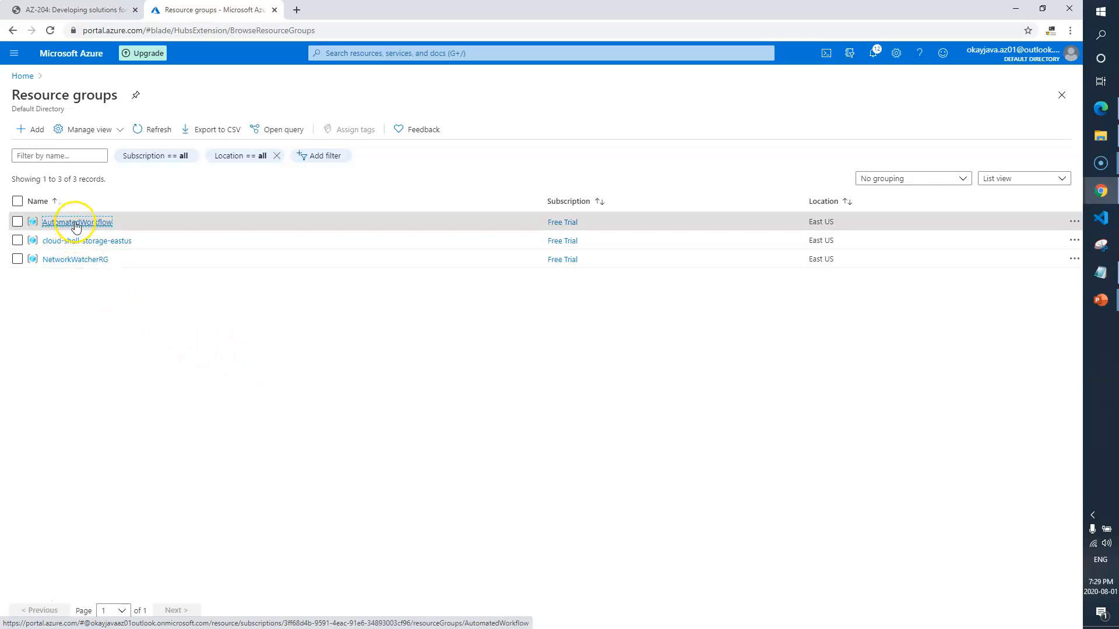
left_click(98, 224)
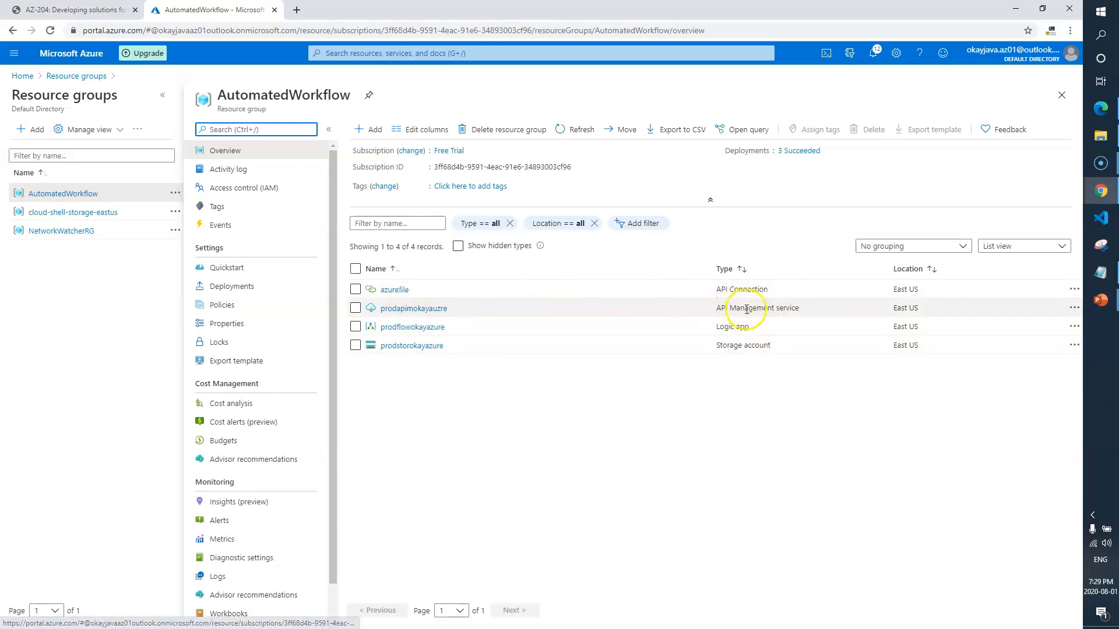
left_click_drag(796, 307, 702, 308)
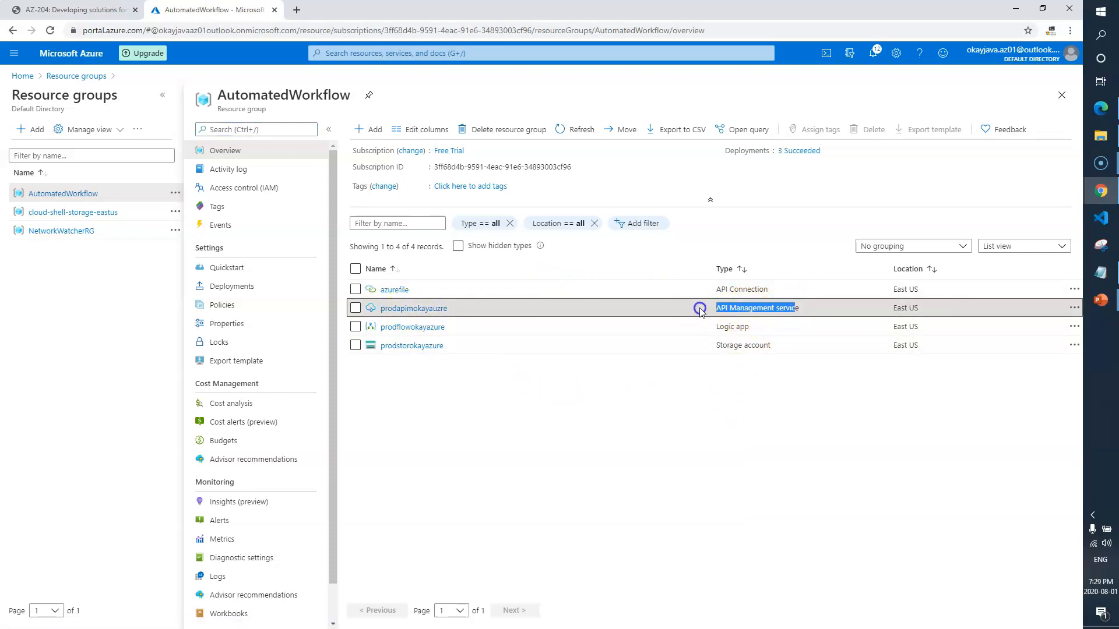
left_click(417, 308)
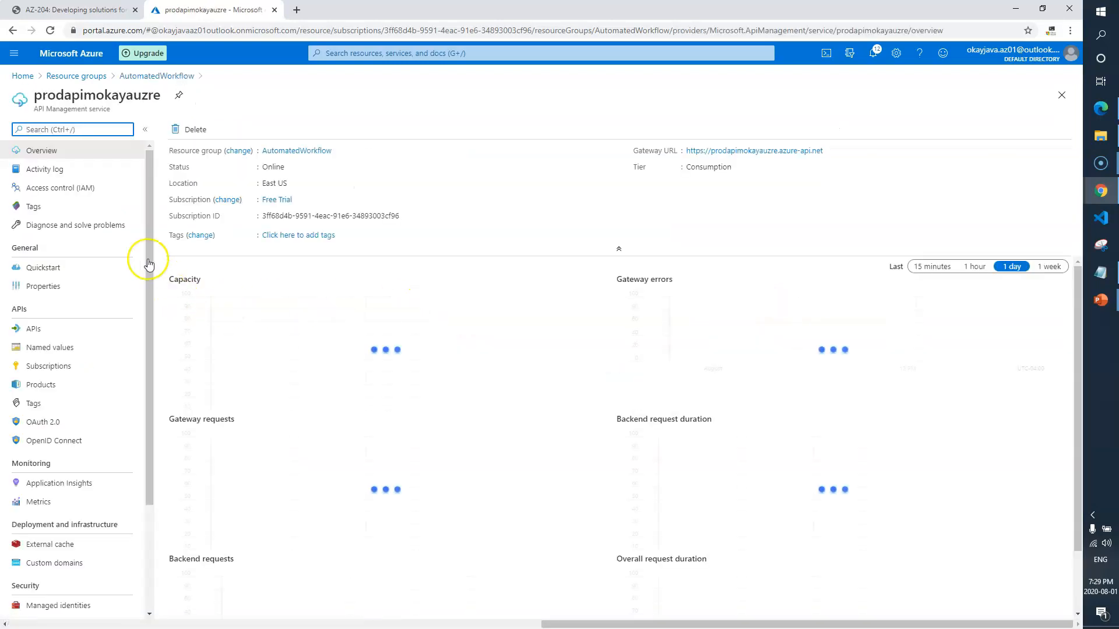
Step: Go to the API Management service's Products page and start adding a new product
scroll(88, 376, "down", 1)
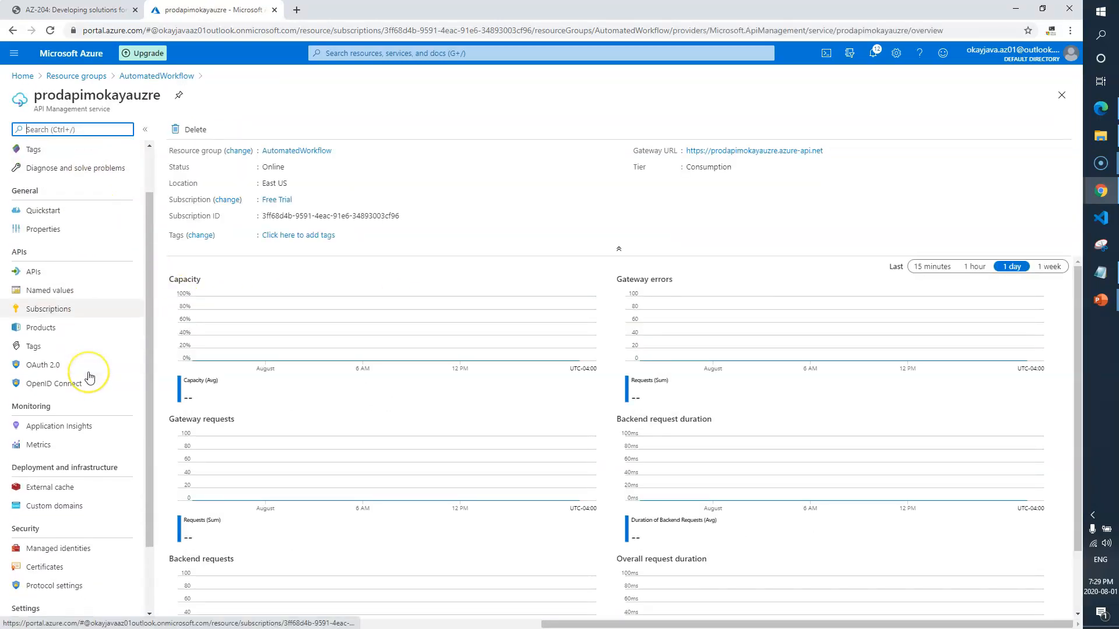
scroll(88, 378, "down", 1)
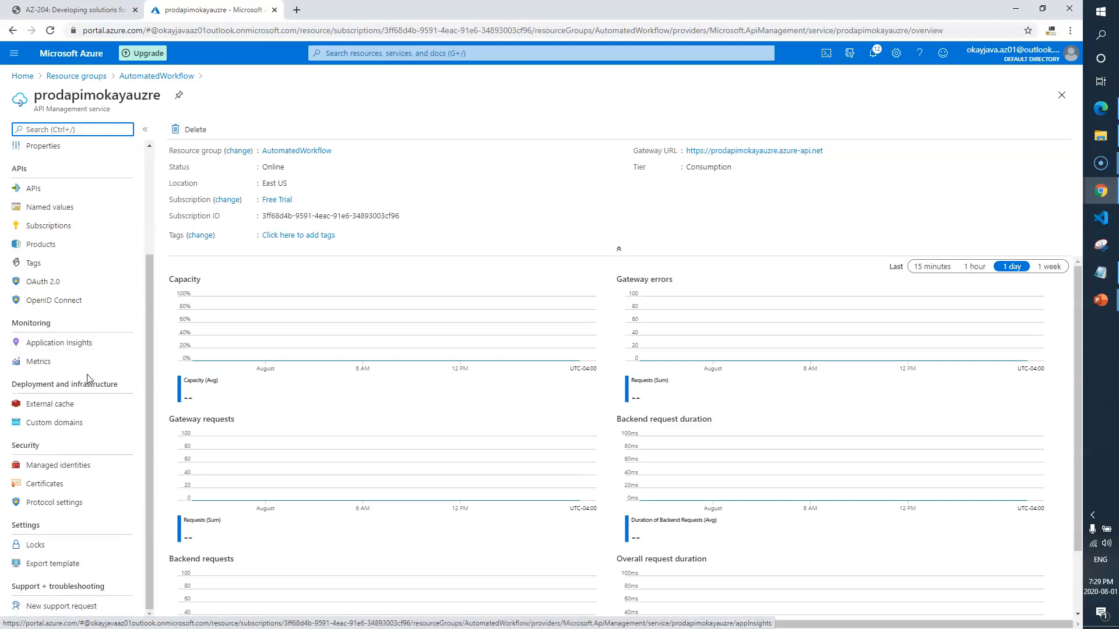
scroll(86, 385, "up", 1)
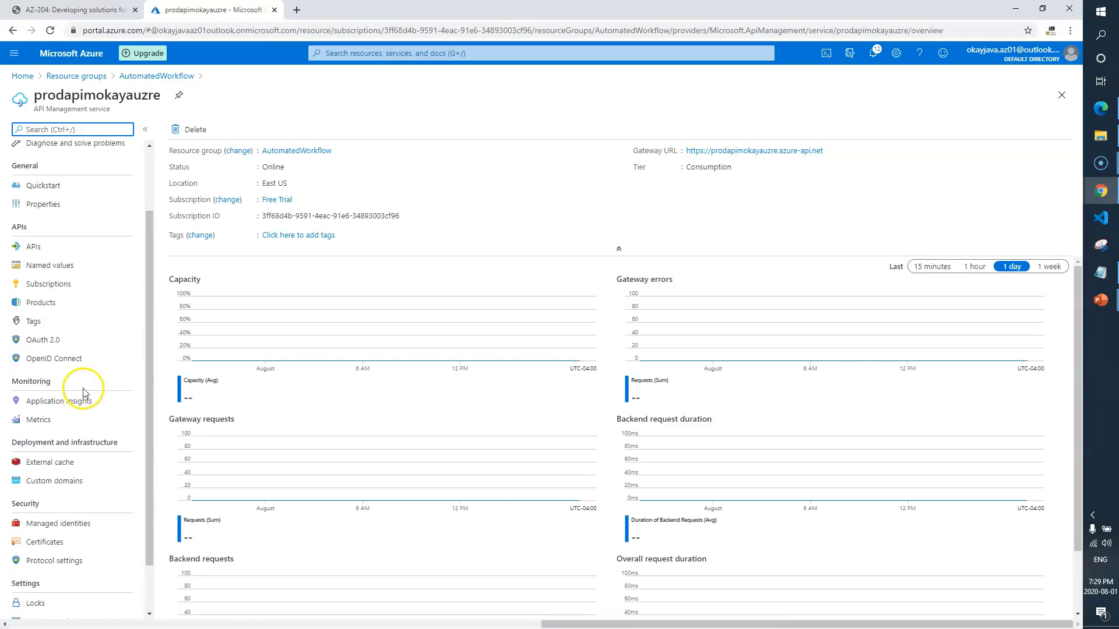
left_click(53, 305)
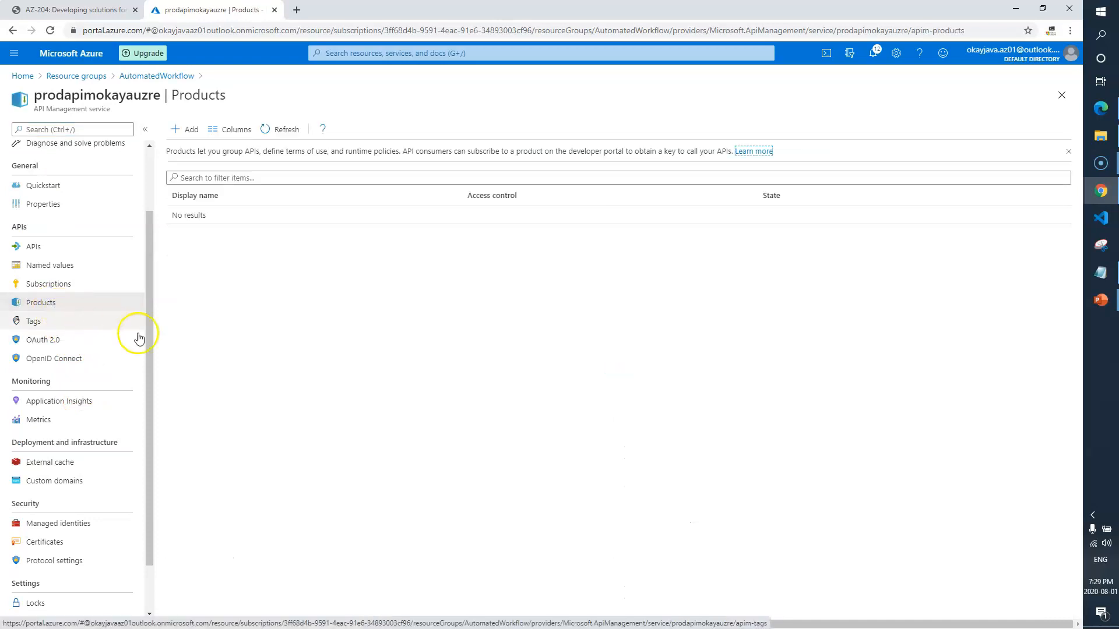
left_click(188, 130)
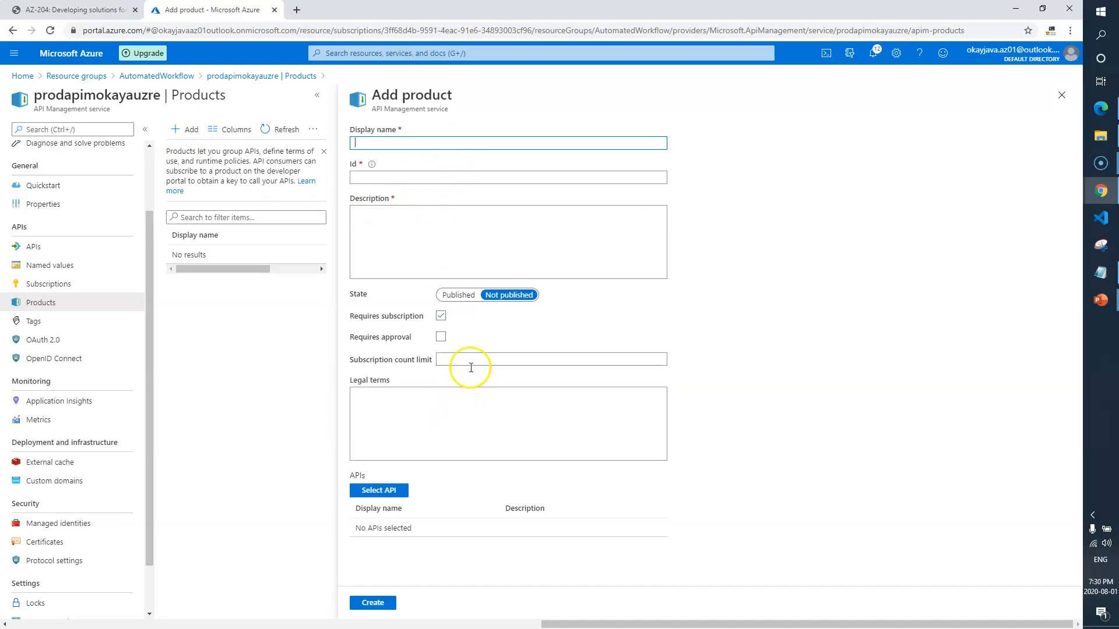
Step: Fill in the product with display name Free, id free and the lab's description "Free tier for anonymous use"
left_click(88, 10)
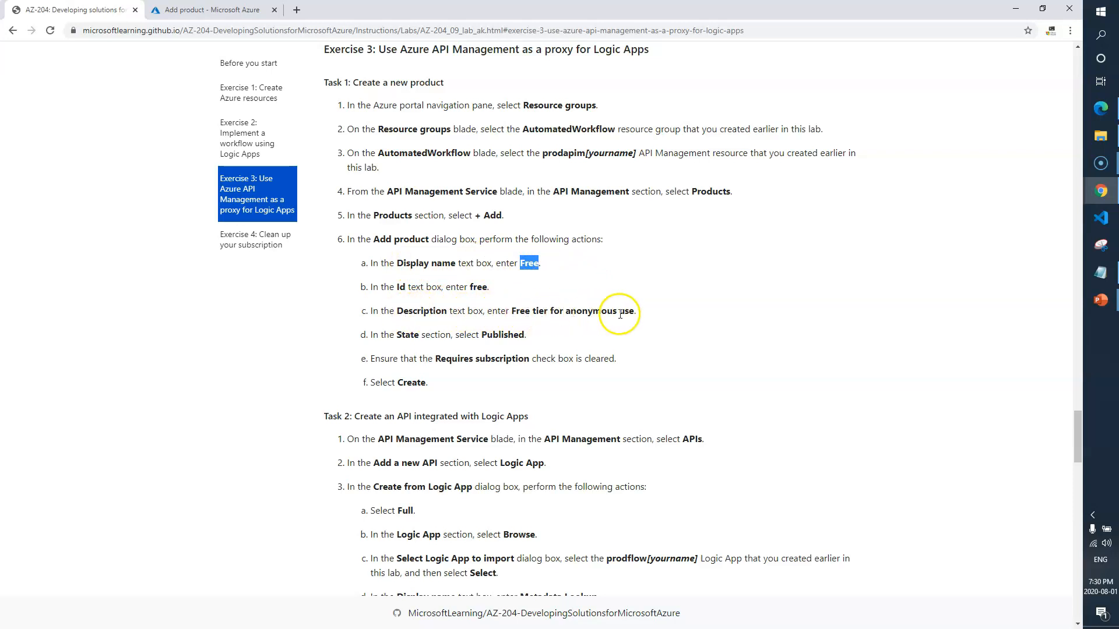
left_click_drag(634, 309, 502, 310)
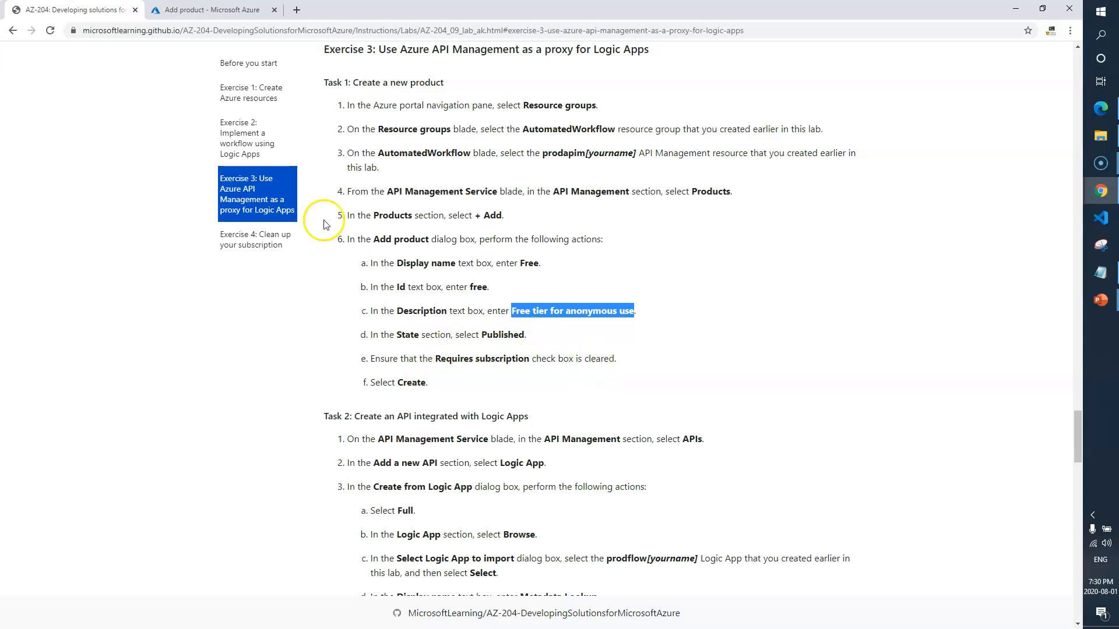
left_click(211, 10)
left_click(410, 142)
type("Free")
left_click(428, 237)
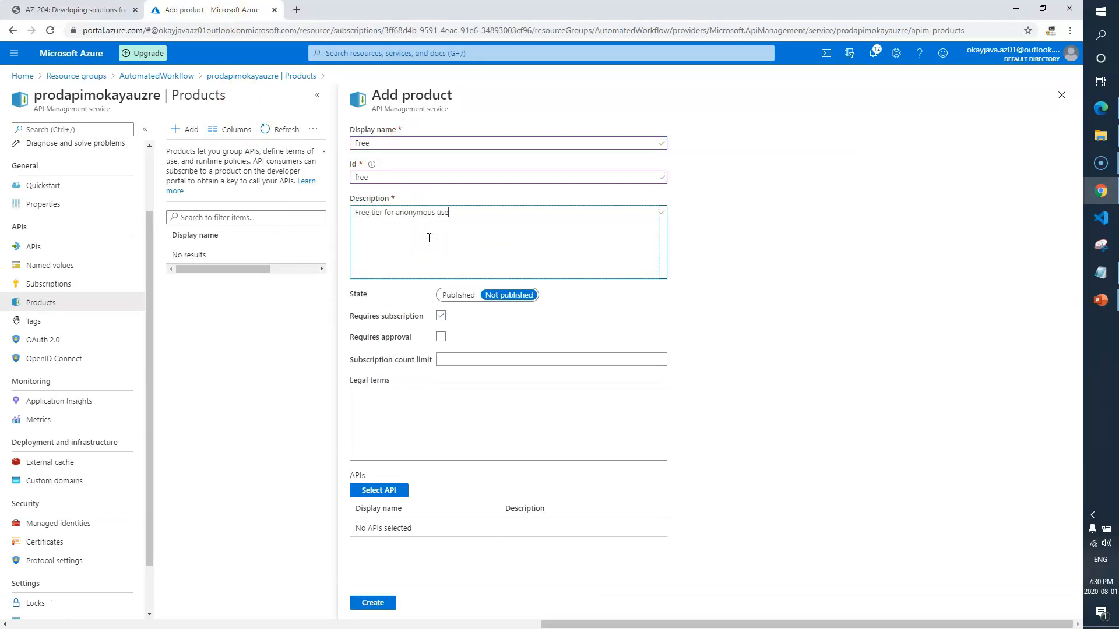
Step: Set the product's state to Published and clear its Requires subscription option, as the lab instructions specify
key("ctrl+Tab")
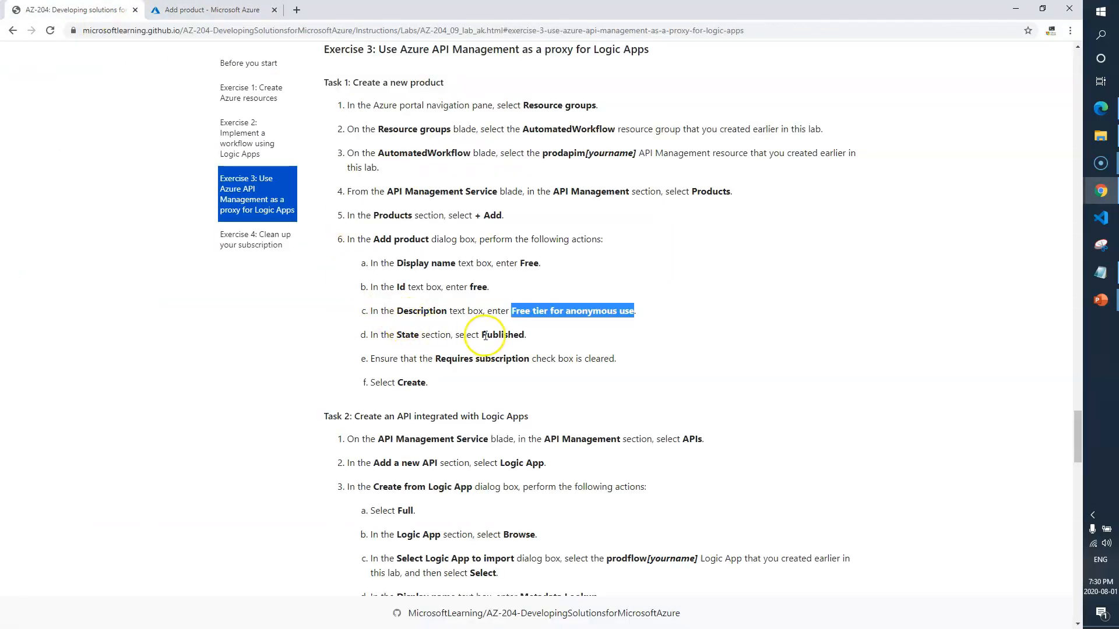
left_click(244, 9)
left_click(452, 294)
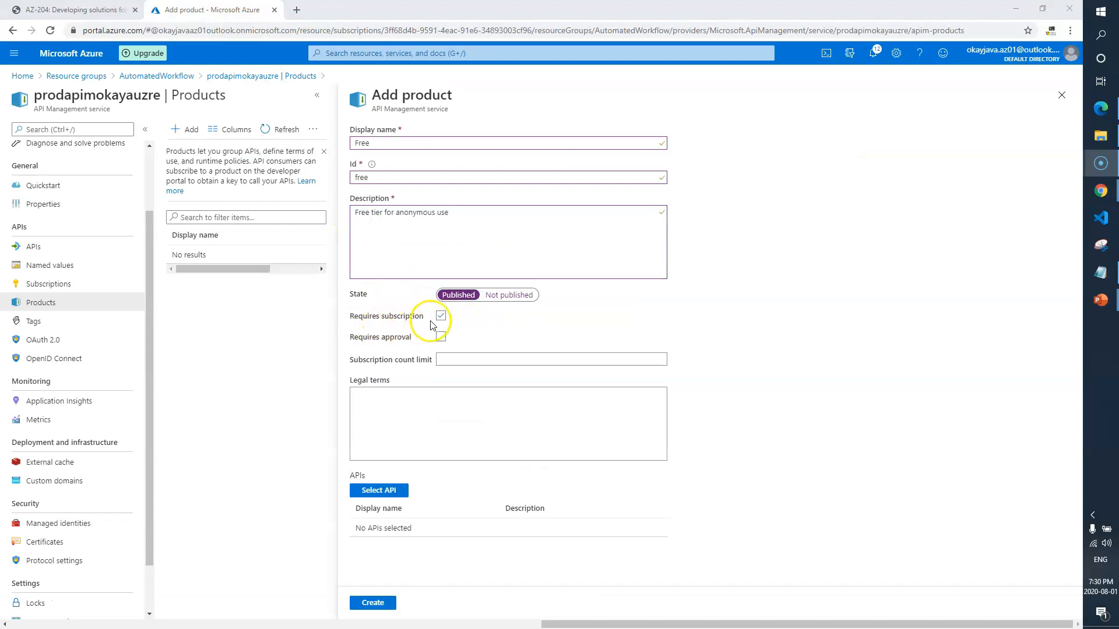
left_click(441, 316)
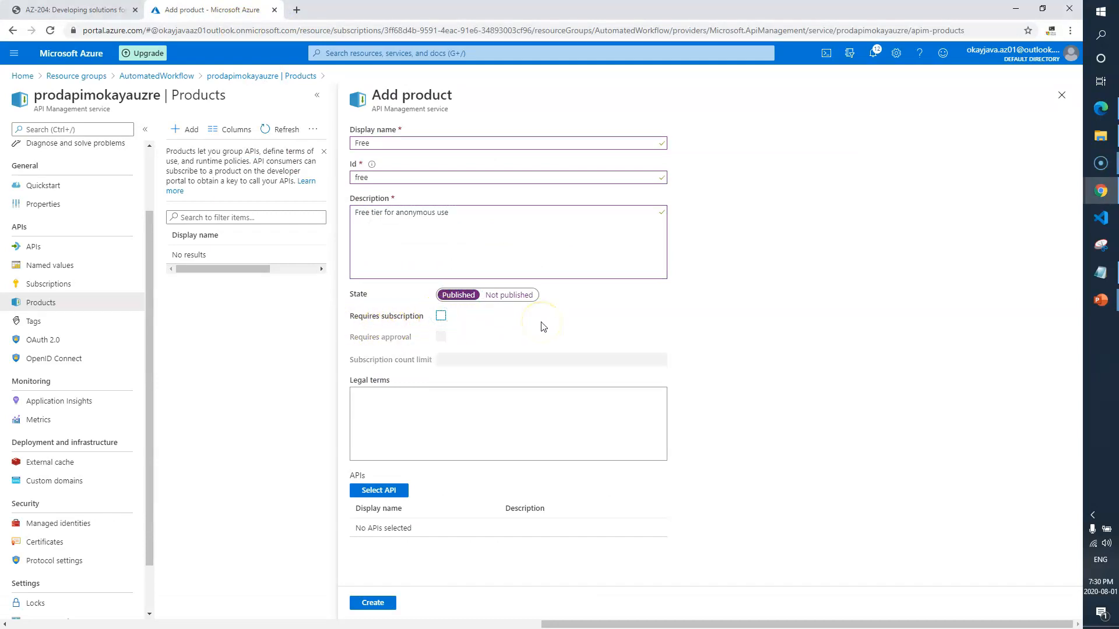
Step: Check the last instruction of lab Task 1 and create the Free product
left_click(88, 10)
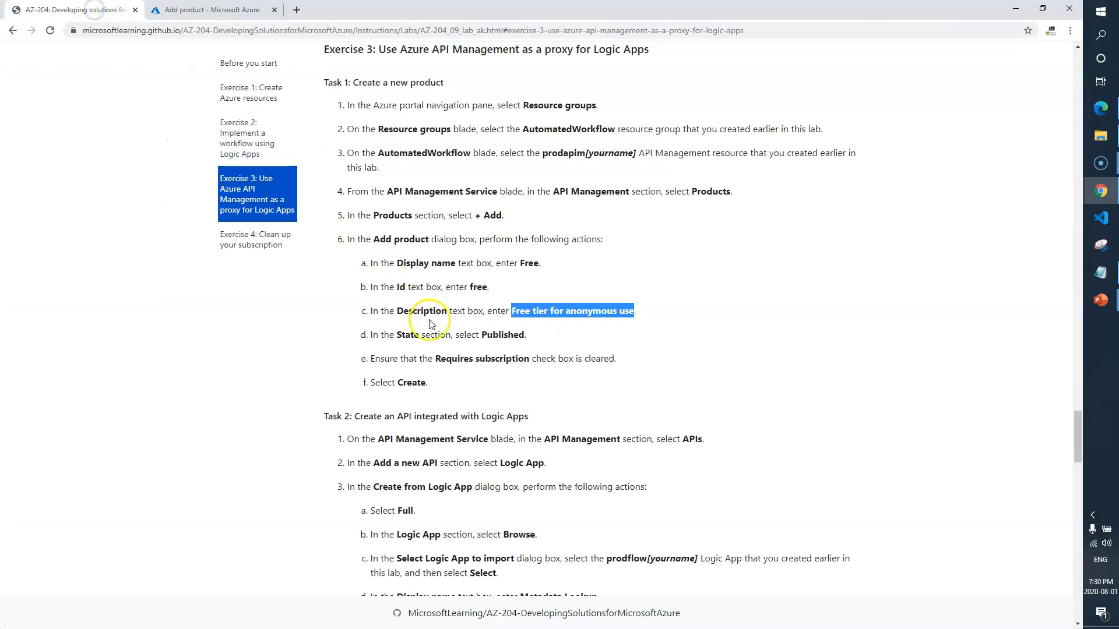
left_click_drag(458, 416, 414, 384)
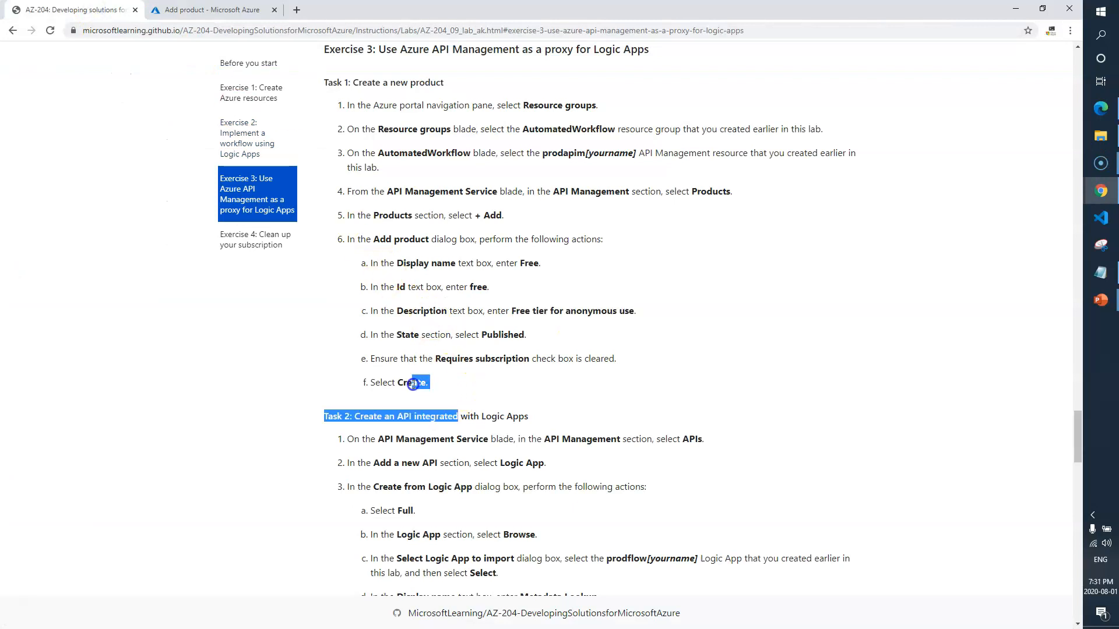
left_click(461, 387)
left_click(221, 10)
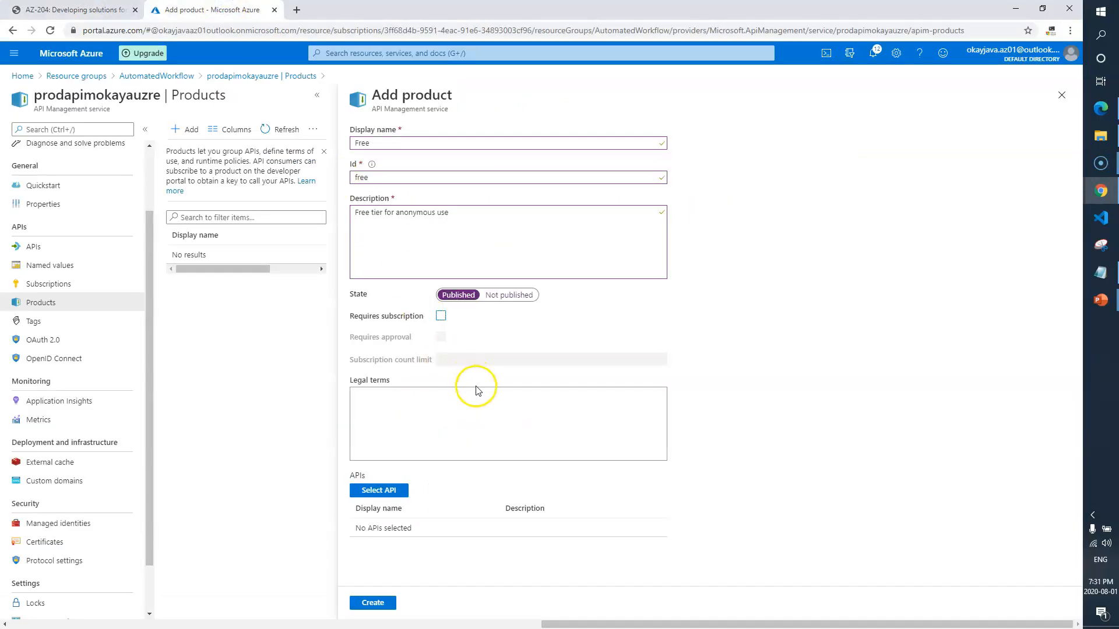
left_click(372, 602)
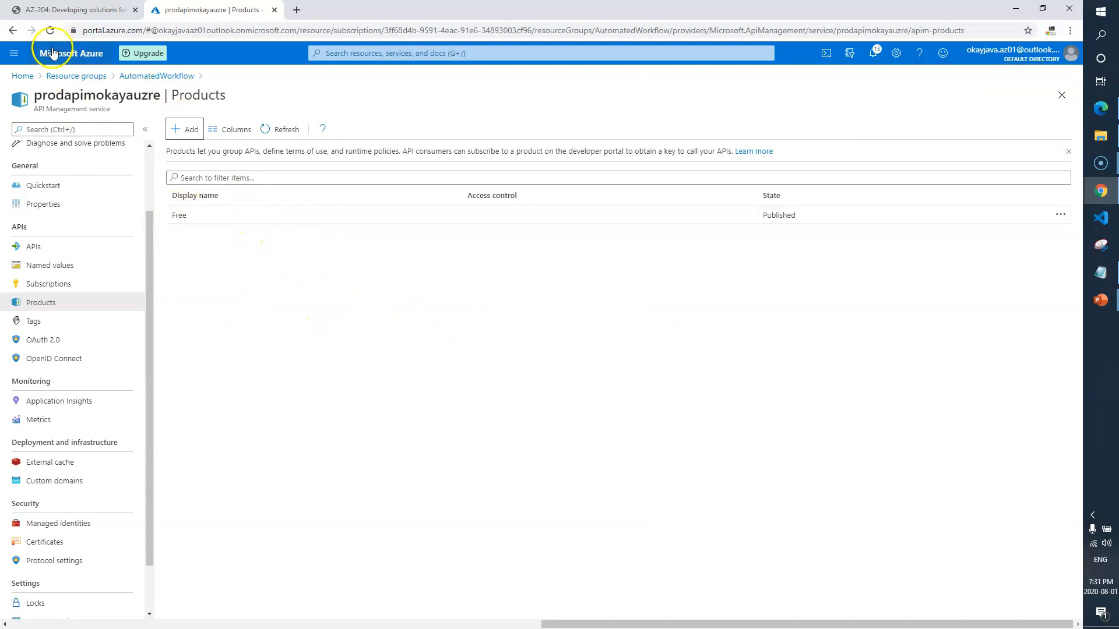
Step: Consult the lab's Task 2 instructions and open the API Management service's APIs page
left_click(70, 10)
scroll(521, 341, "down", 3)
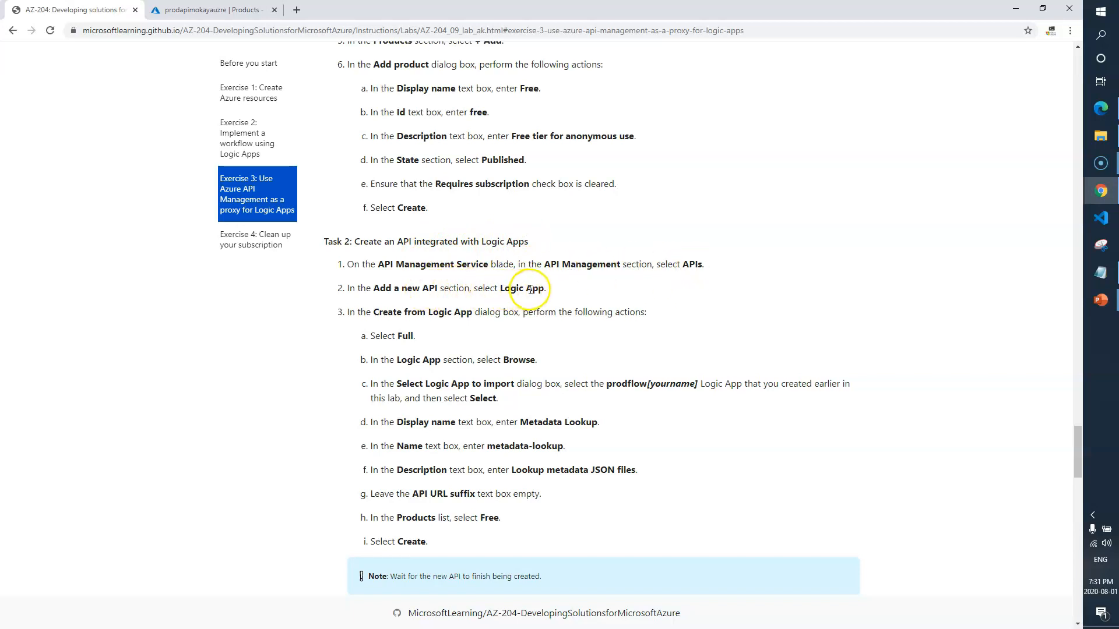
left_click(217, 10)
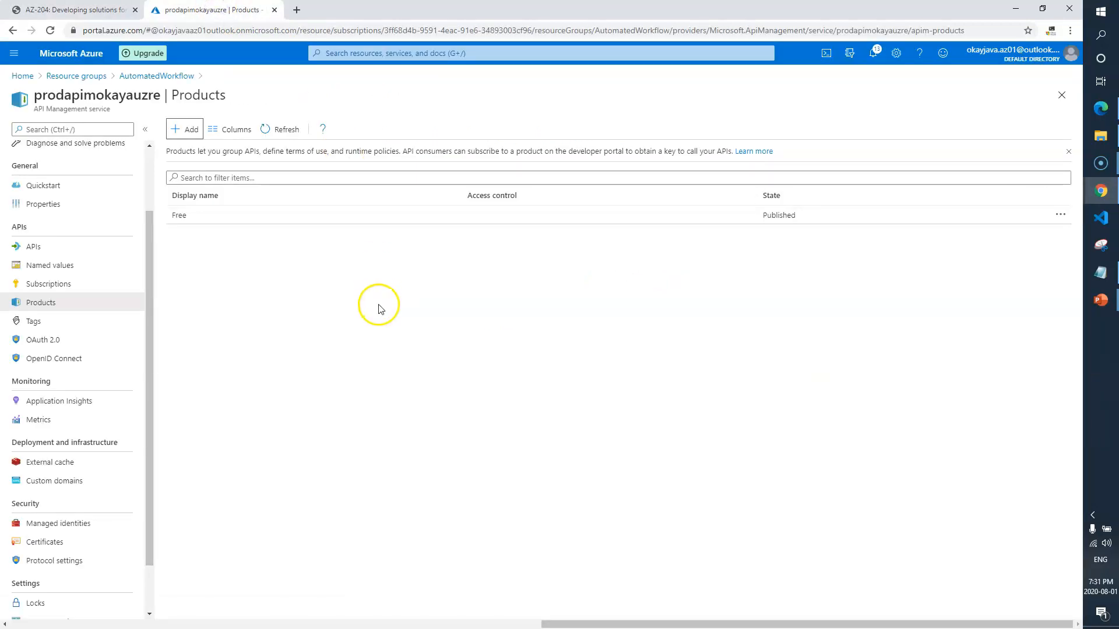
left_click(68, 246)
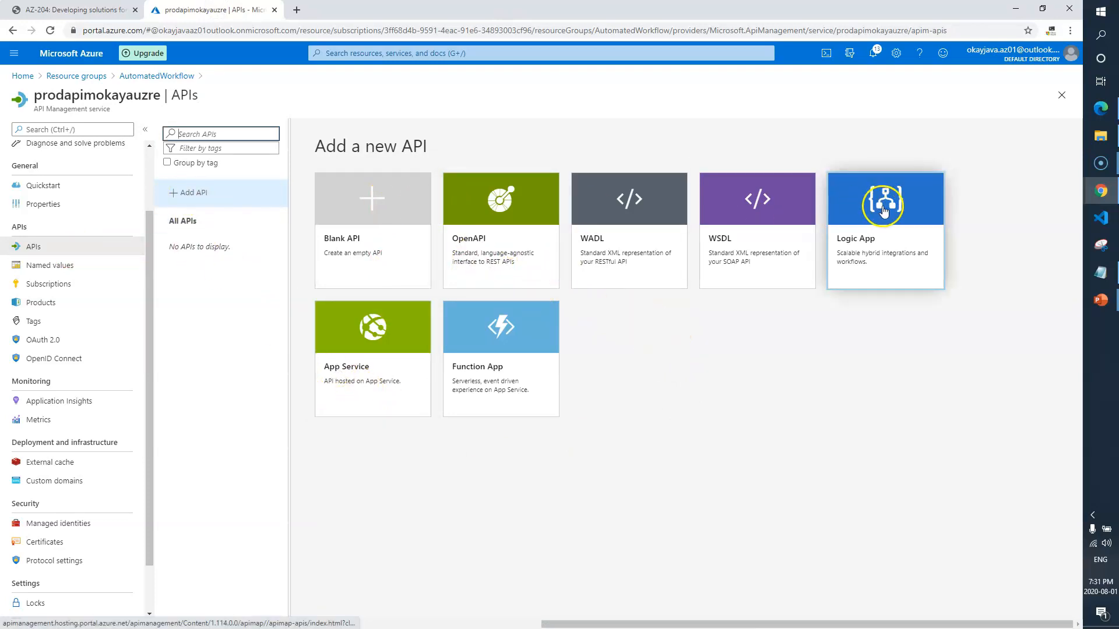
Step: Start a new API from a Logic App and select prodflowokayazure as the Logic App to import
left_click(885, 211)
left_click(589, 203)
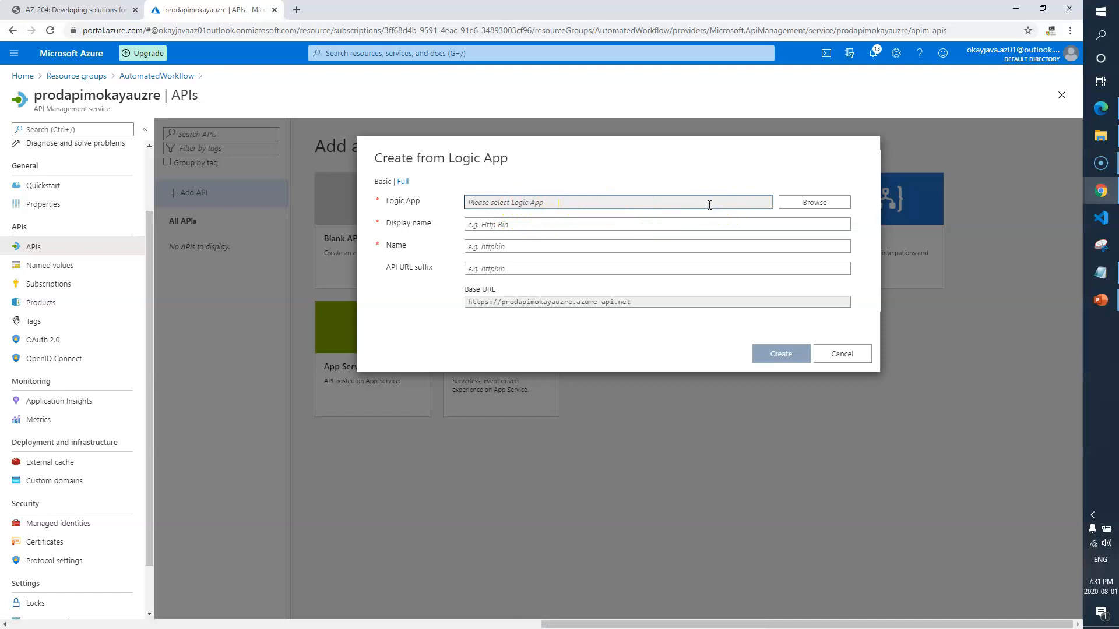
left_click(802, 201)
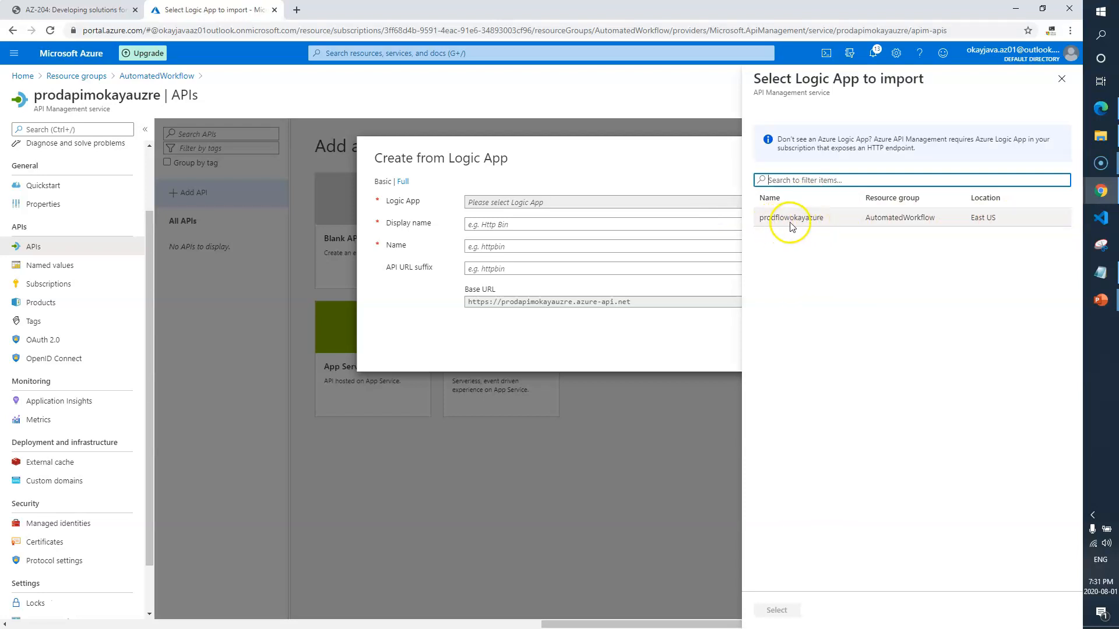
left_click(794, 226)
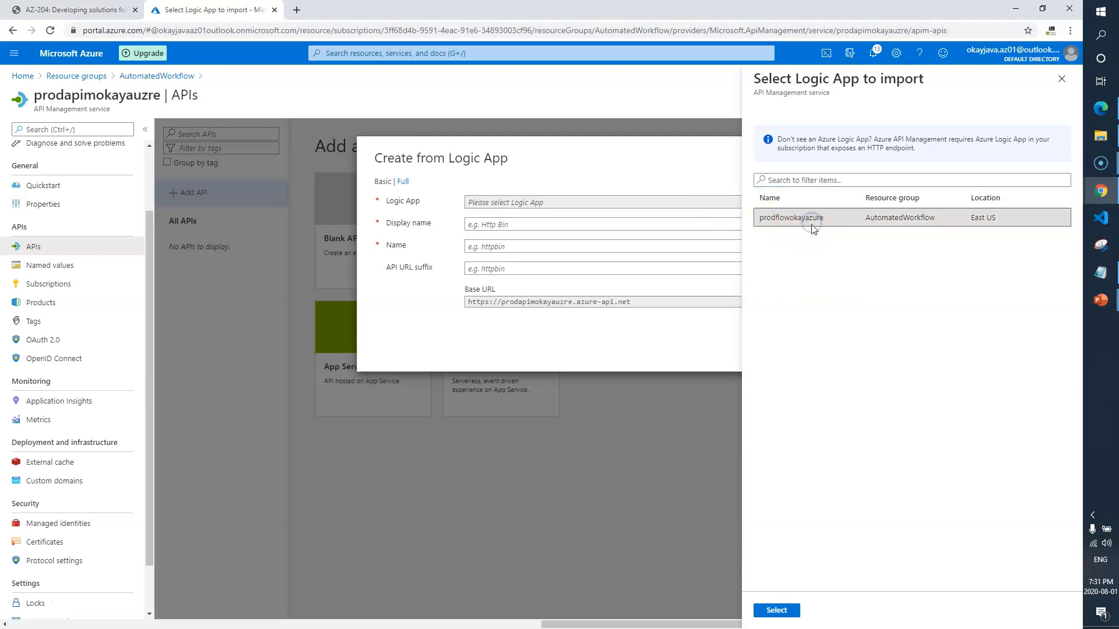
left_click(777, 611)
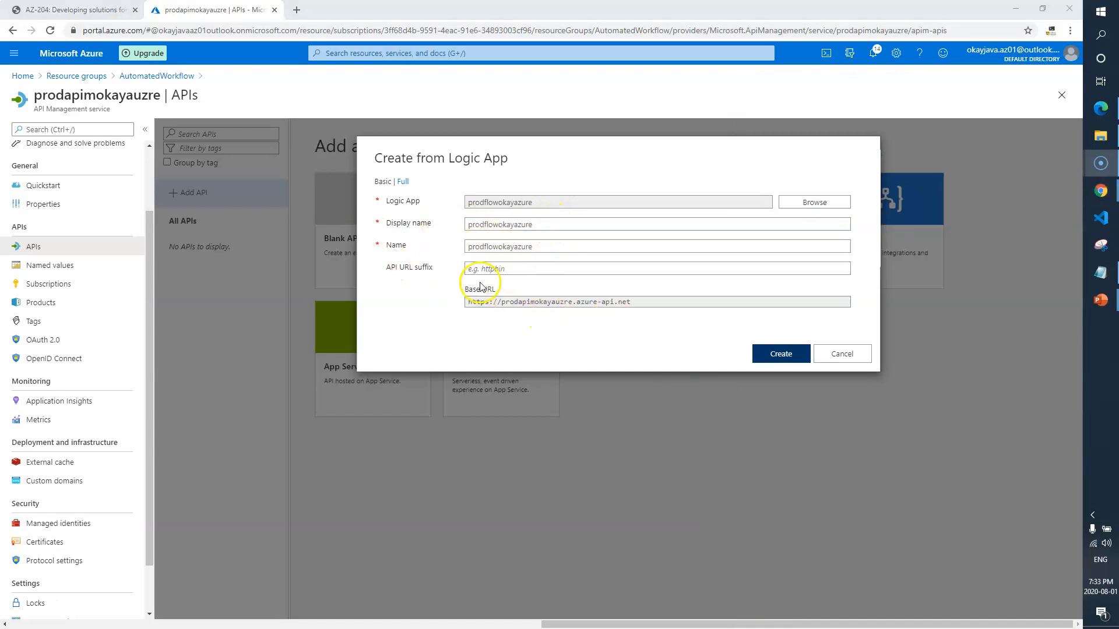
Step: Copy "Metadata Lookup" from the lab instructions and use it to replace the new API's display name
left_click(87, 10)
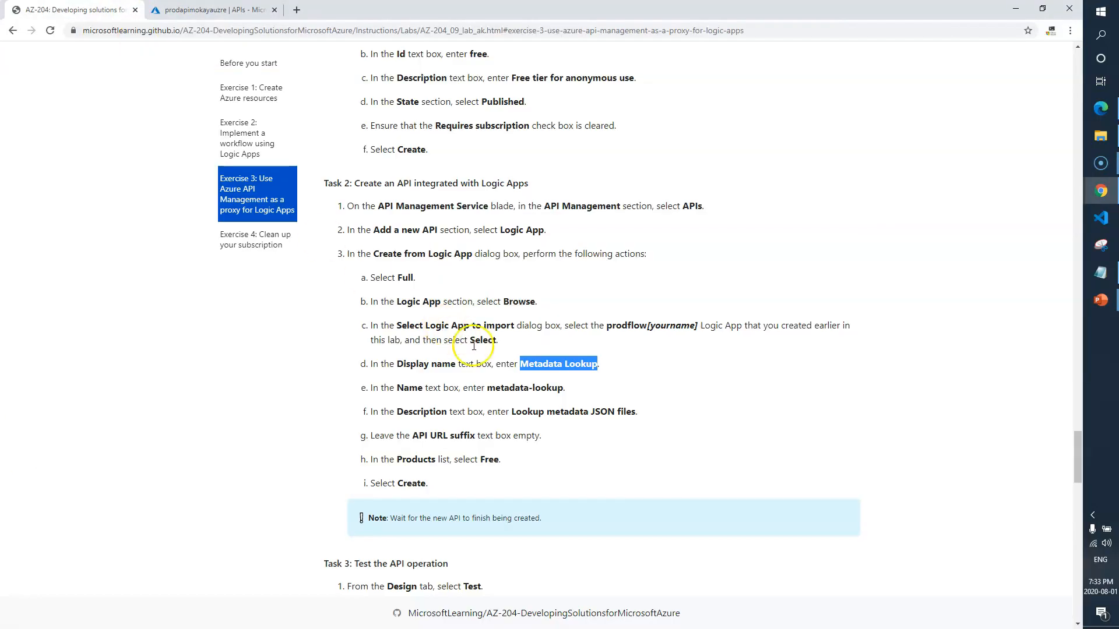
left_click(603, 371)
left_click_drag(520, 364, 591, 365)
key("ctrl+c")
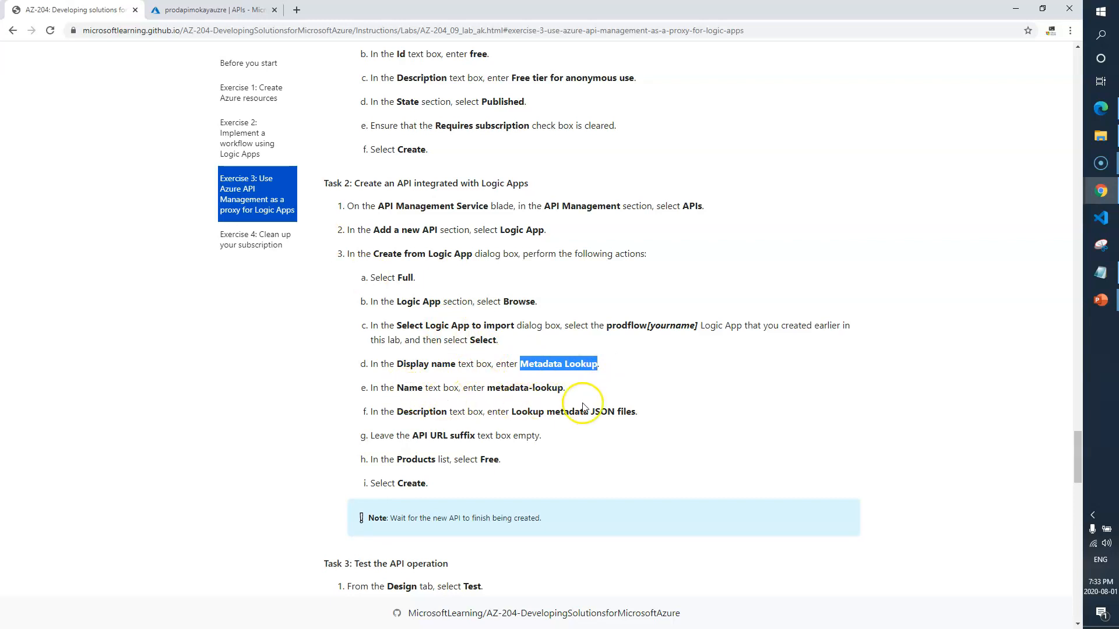
left_click(267, 10)
left_click_drag(535, 224, 382, 221)
key("ctrl+v")
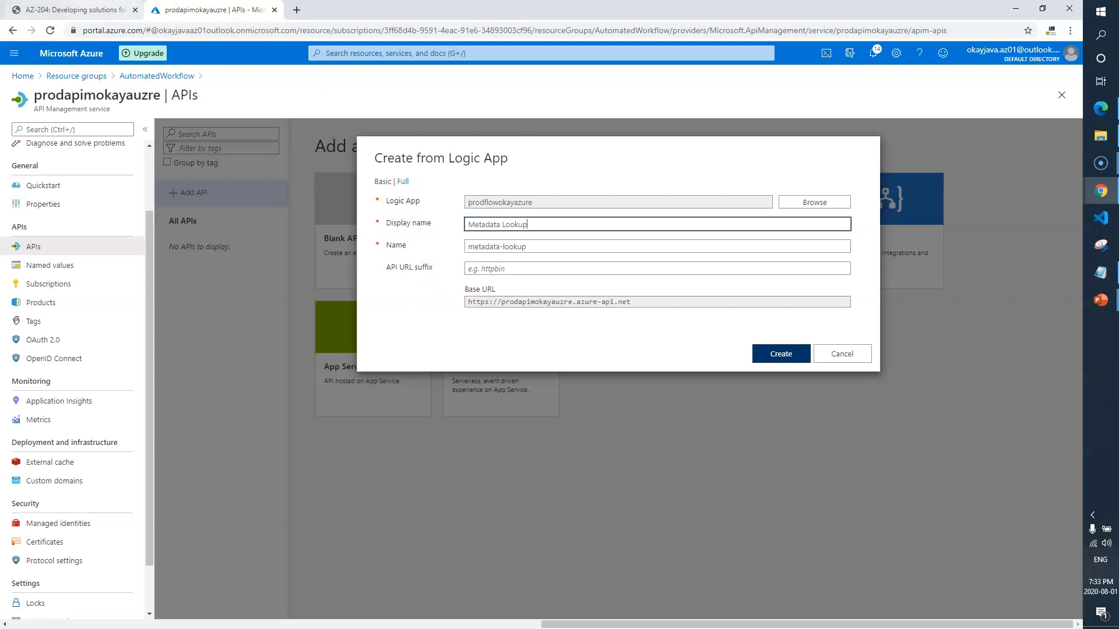
Step: Check the remaining Task 2 settings in the lab instructions and create the API with an empty URL suffix
left_click(117, 10)
left_click_drag(513, 413, 613, 415)
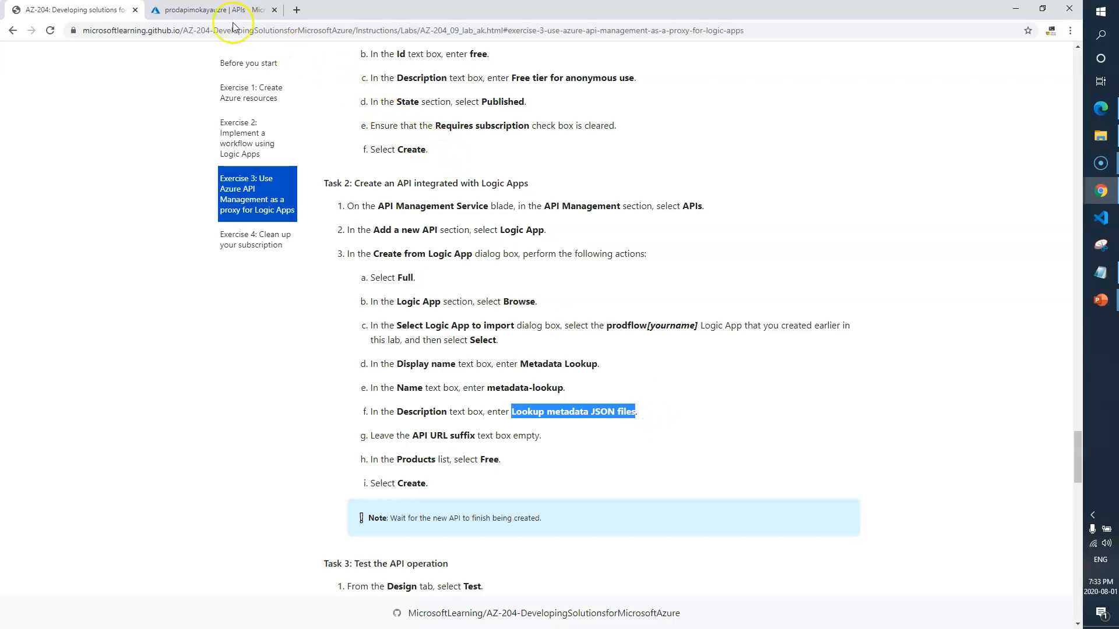
left_click(212, 9)
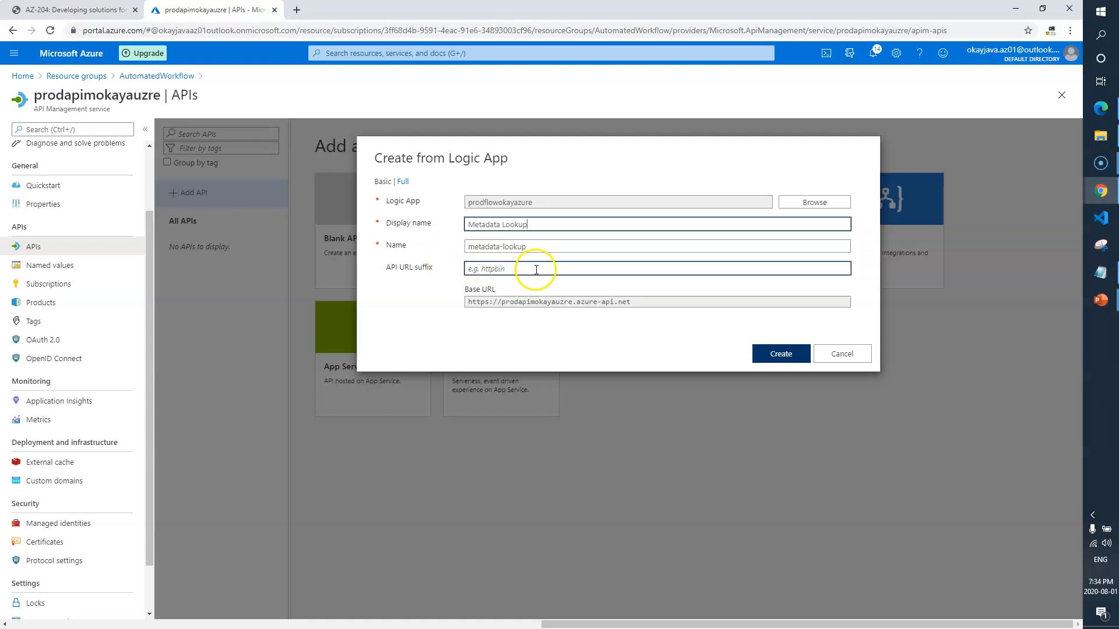
left_click(784, 353)
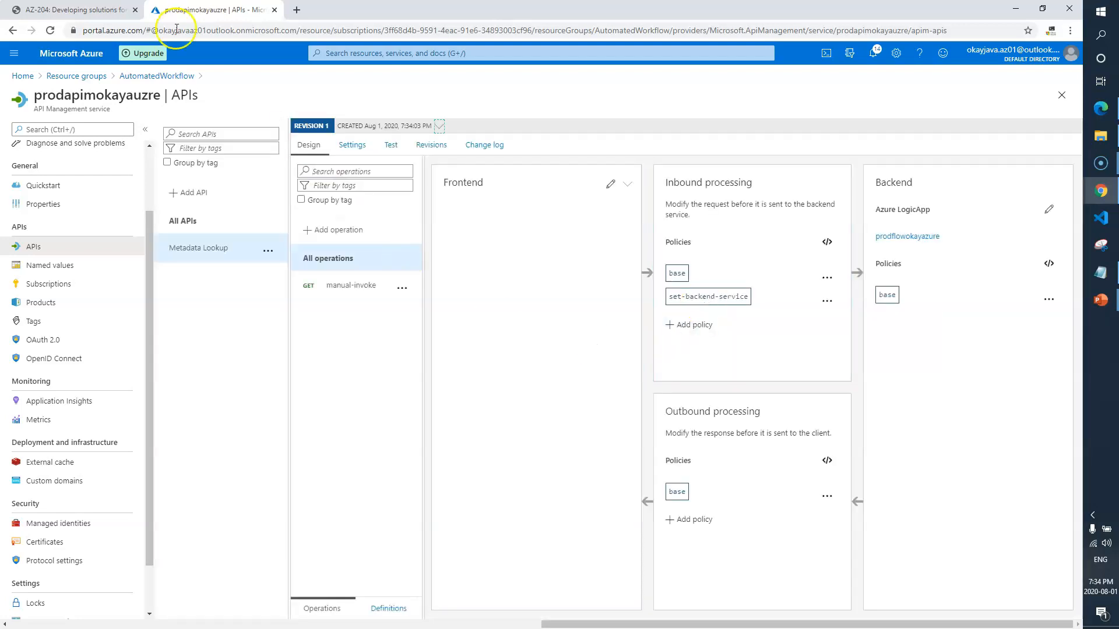
Step: Read the lab instructions for Task 3 on testing the API operation
left_click(88, 10)
scroll(569, 443, "down", 1)
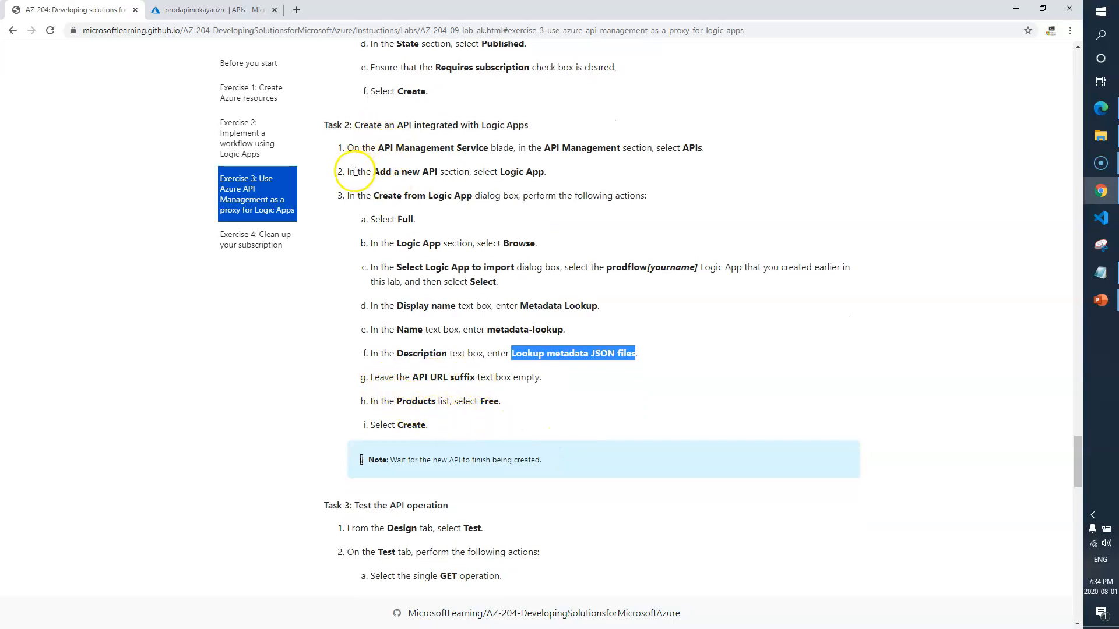
scroll(419, 315, "down", 4)
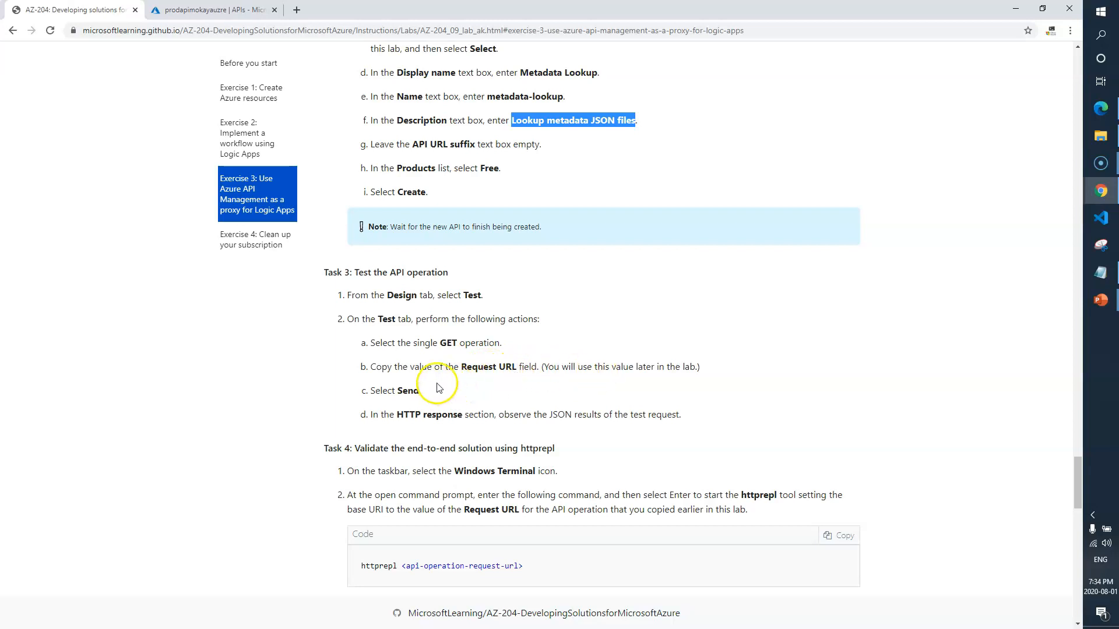
Step: In the Azure portal, open the test console for Metadata Lookup's manual-invoke GET operation and copy its Request URL
left_click(211, 12)
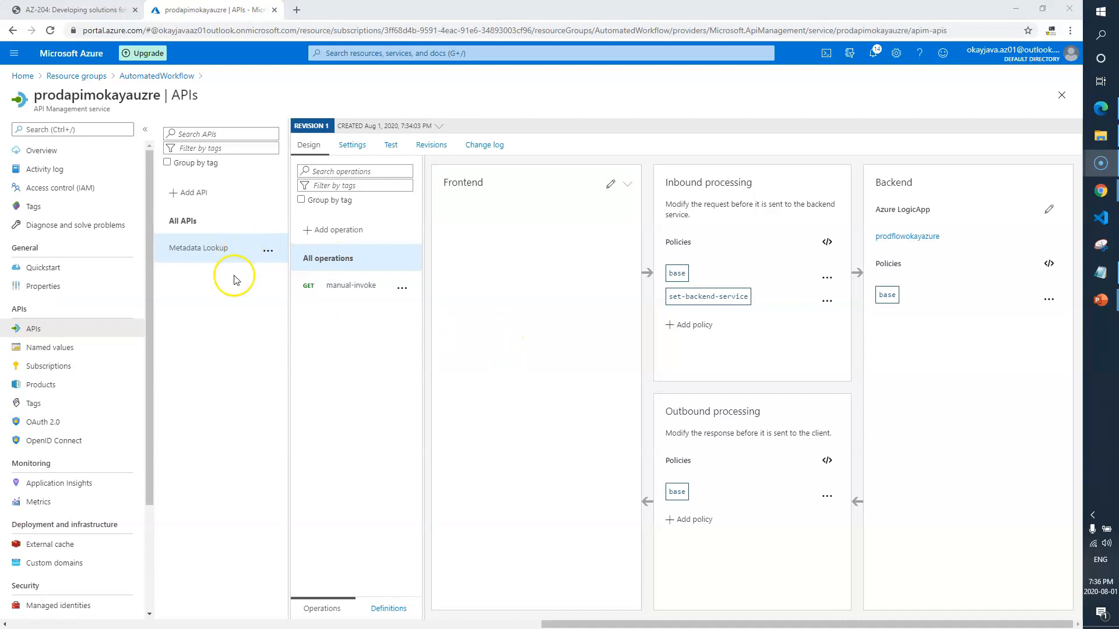
left_click(391, 147)
left_click(308, 232)
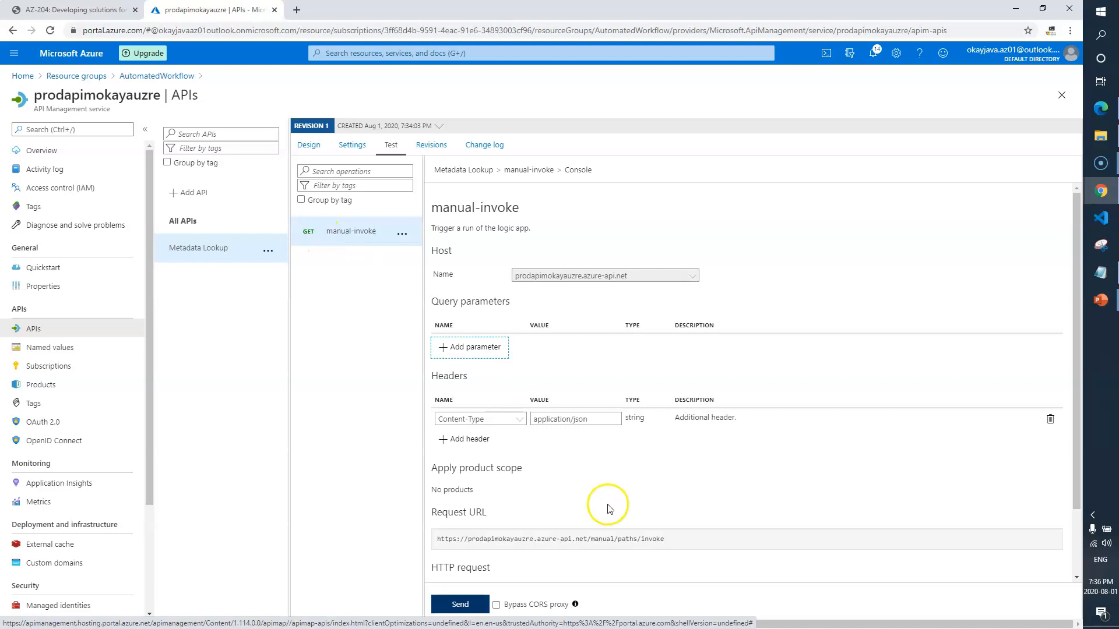
left_click_drag(667, 539, 438, 528)
key("ctrl+c")
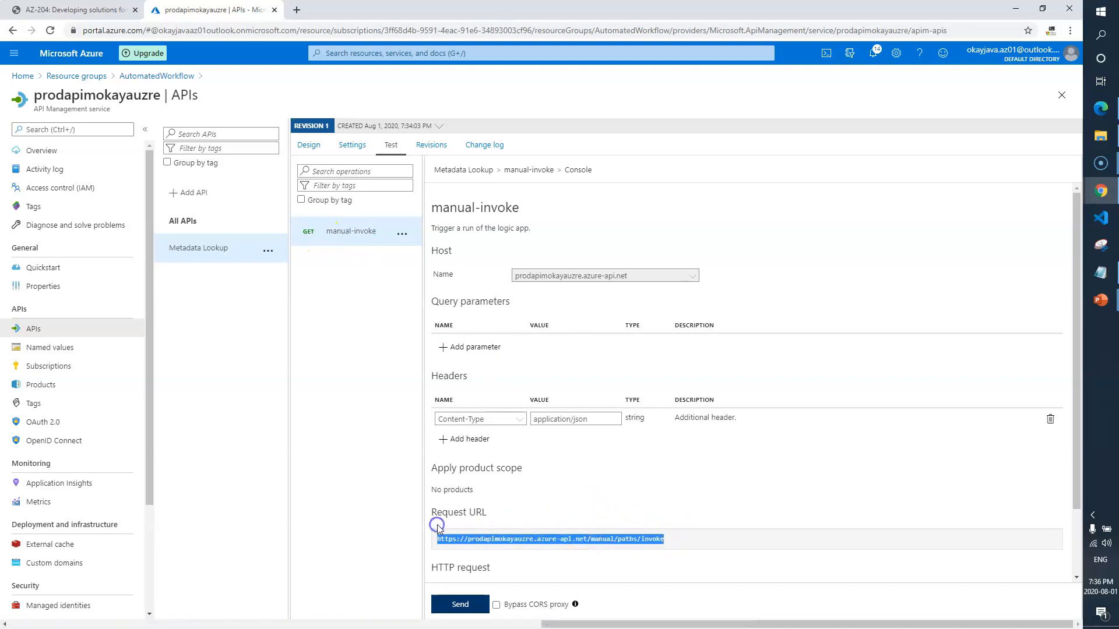
Step: Switch to Notepad, paste the copied URL below the existing address under the label "Request URL", and minimize the notes
mouse_move(1100, 272)
left_click(1057, 277)
left_click(628, 295)
key("ctrl+v")
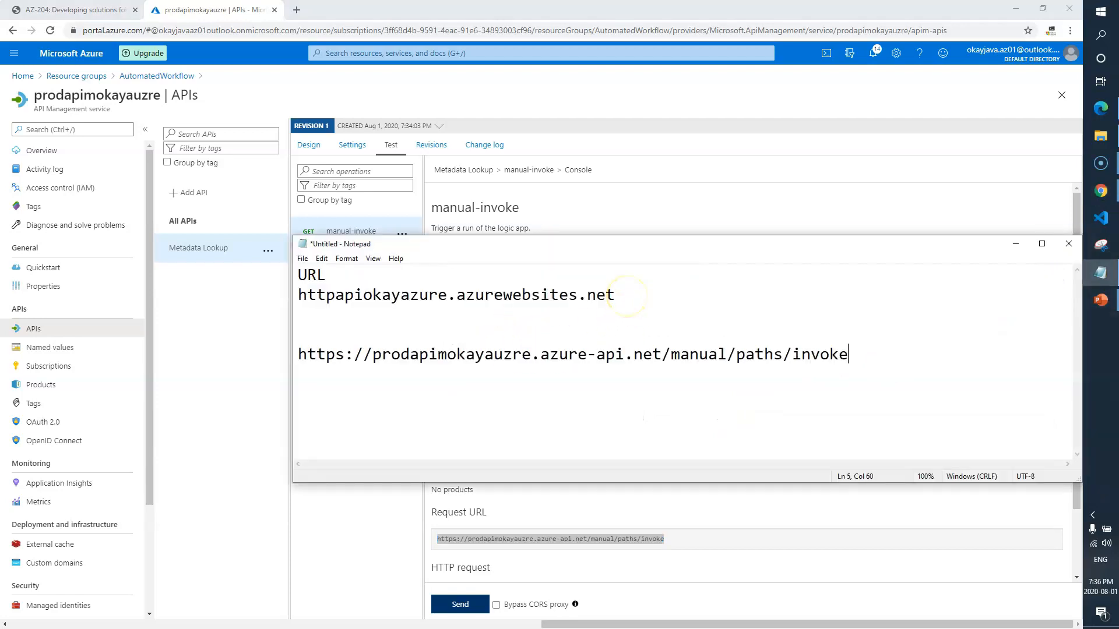
left_click(542, 342)
left_click(1016, 244)
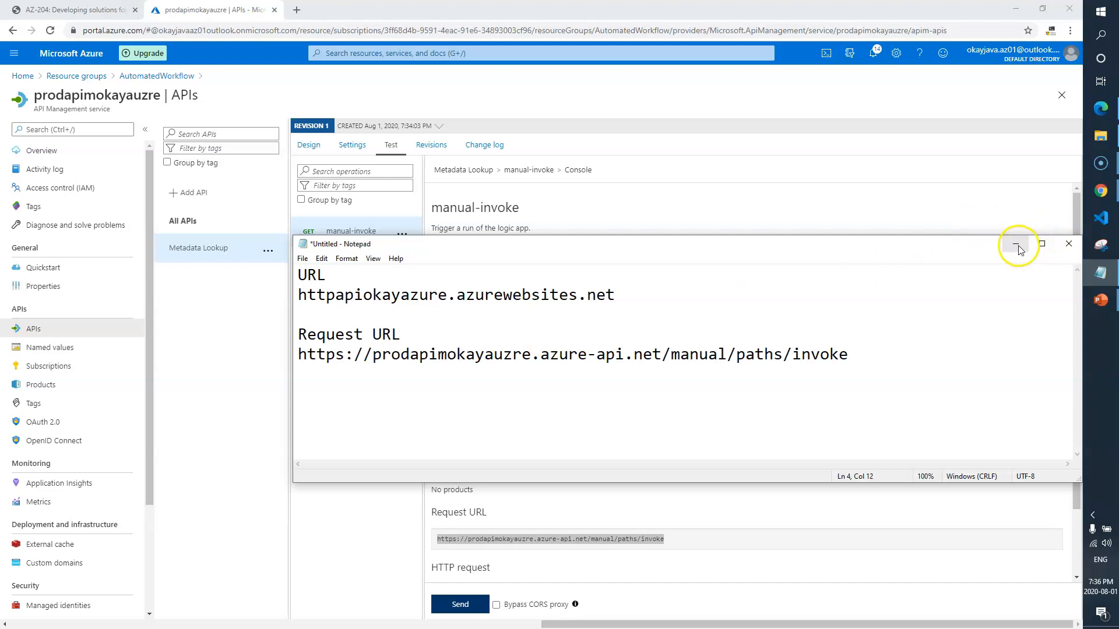
Step: Send the manual-invoke test request and examine the JSON array at the end of the HTTP response
left_click(549, 420)
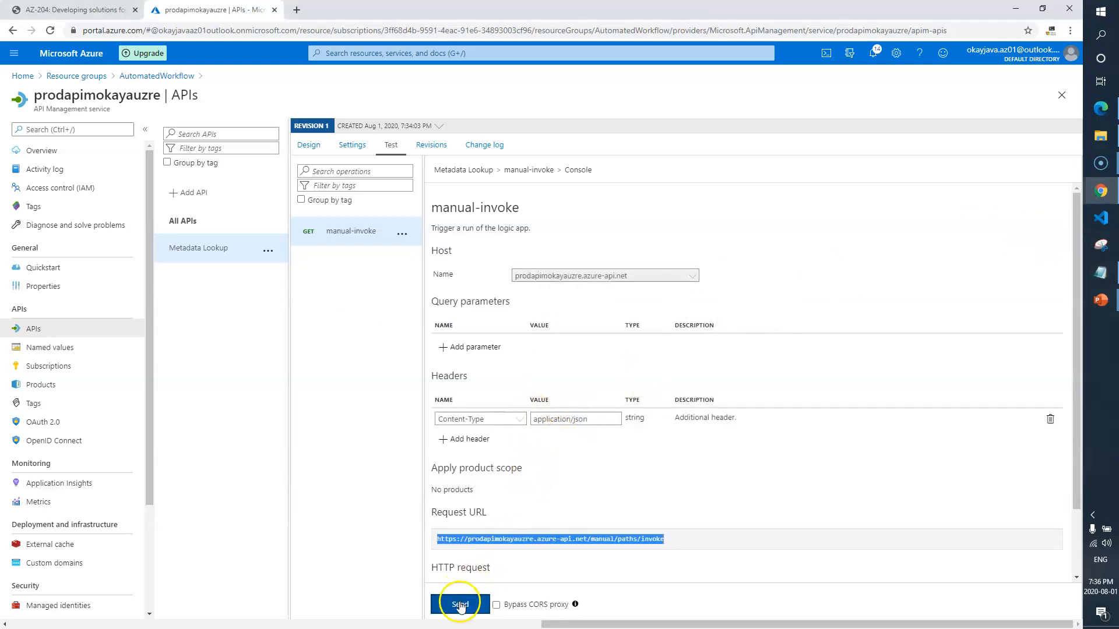
left_click(460, 604)
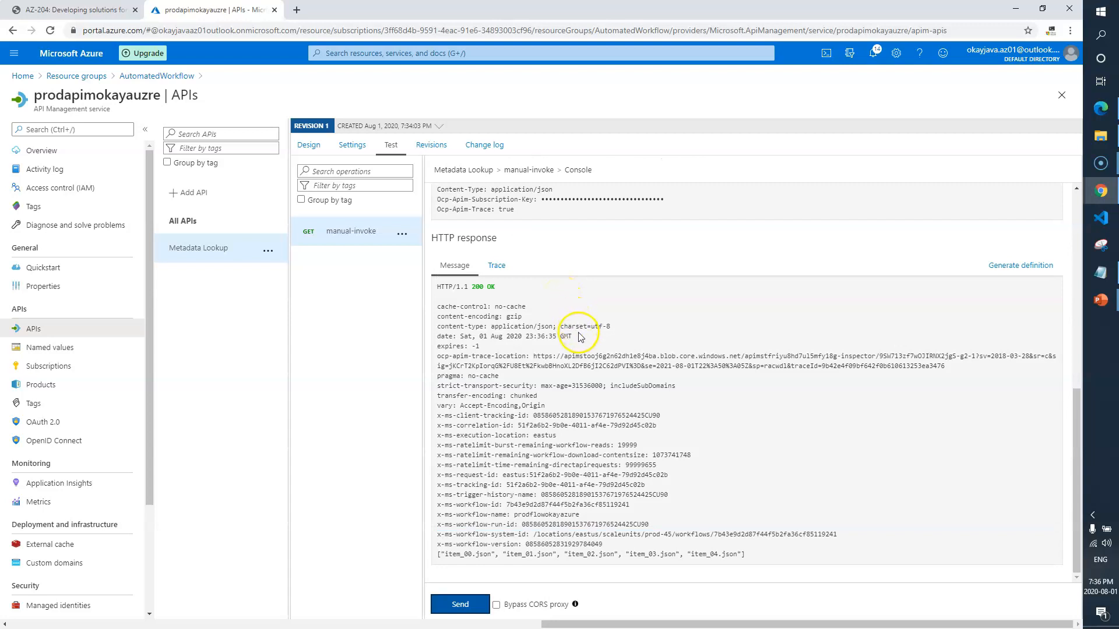
left_click_drag(757, 554, 434, 558)
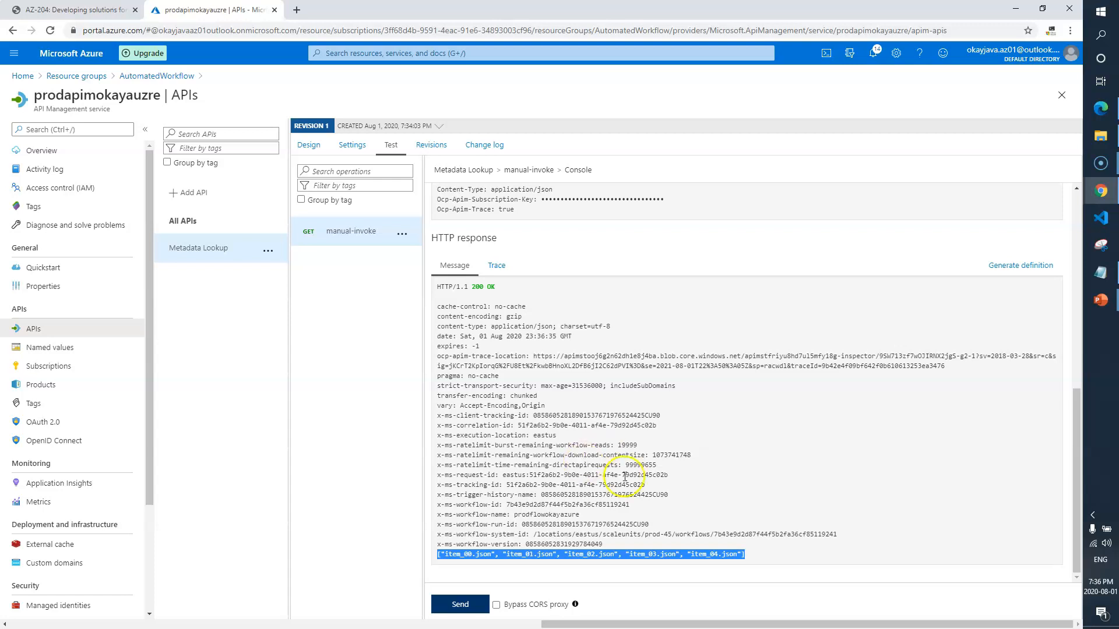
left_click(762, 556)
left_click_drag(762, 558, 439, 555)
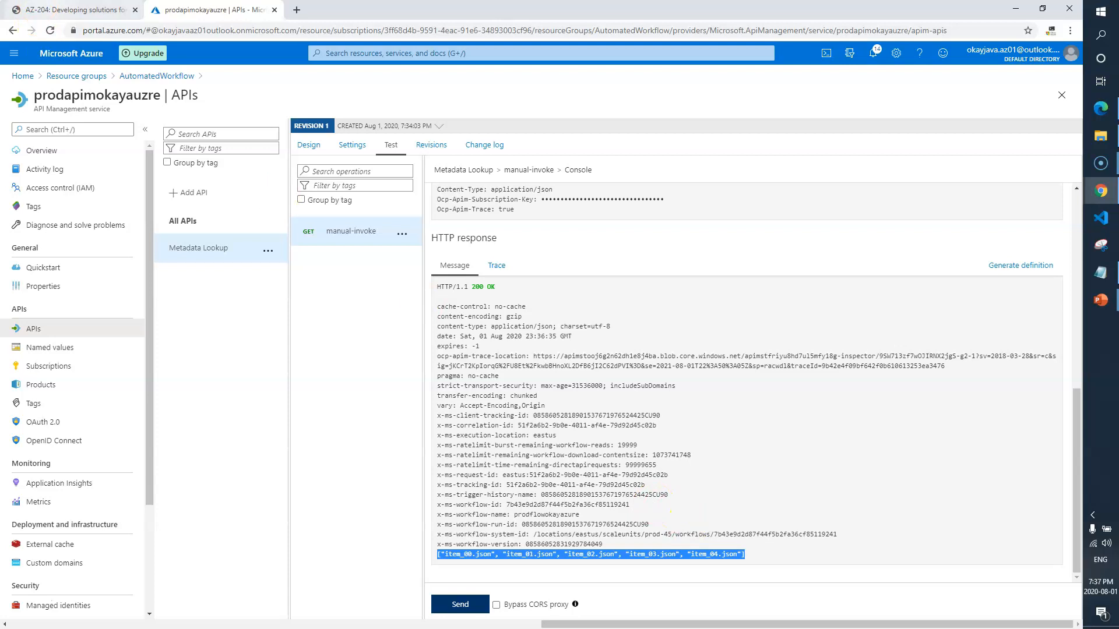
Step: Check the final Task 3 instruction in the lab page and read Task 4 on validating the solution with httprepl
left_click(42, 10)
left_click(405, 391)
left_click_drag(397, 414, 608, 416)
left_click_drag(680, 415, 494, 415)
left_click(720, 418)
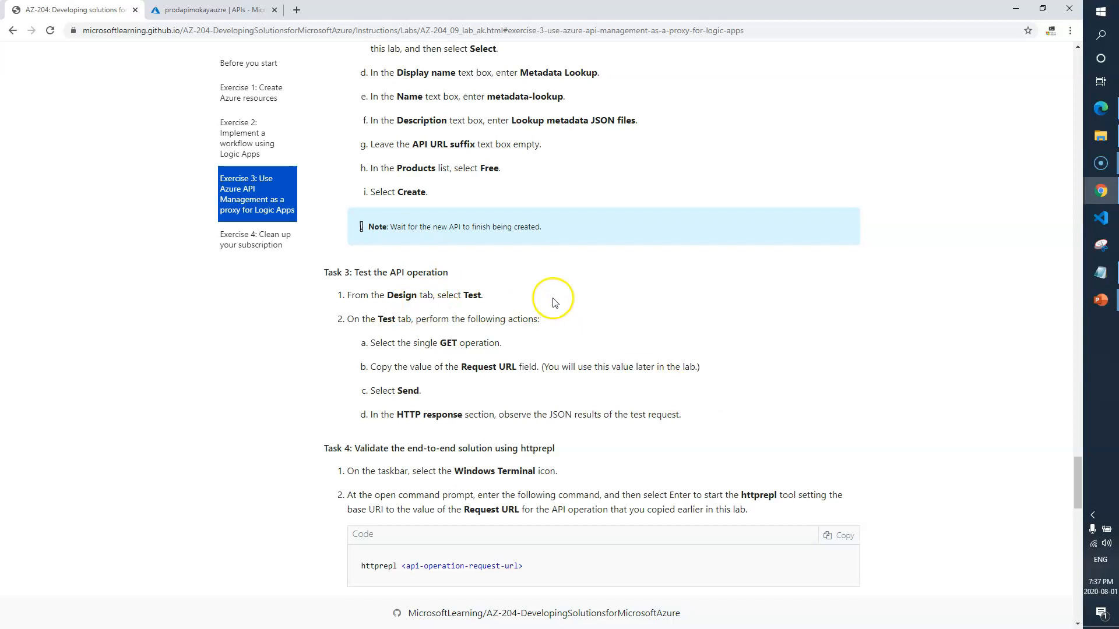
scroll(353, 446, "down", 1)
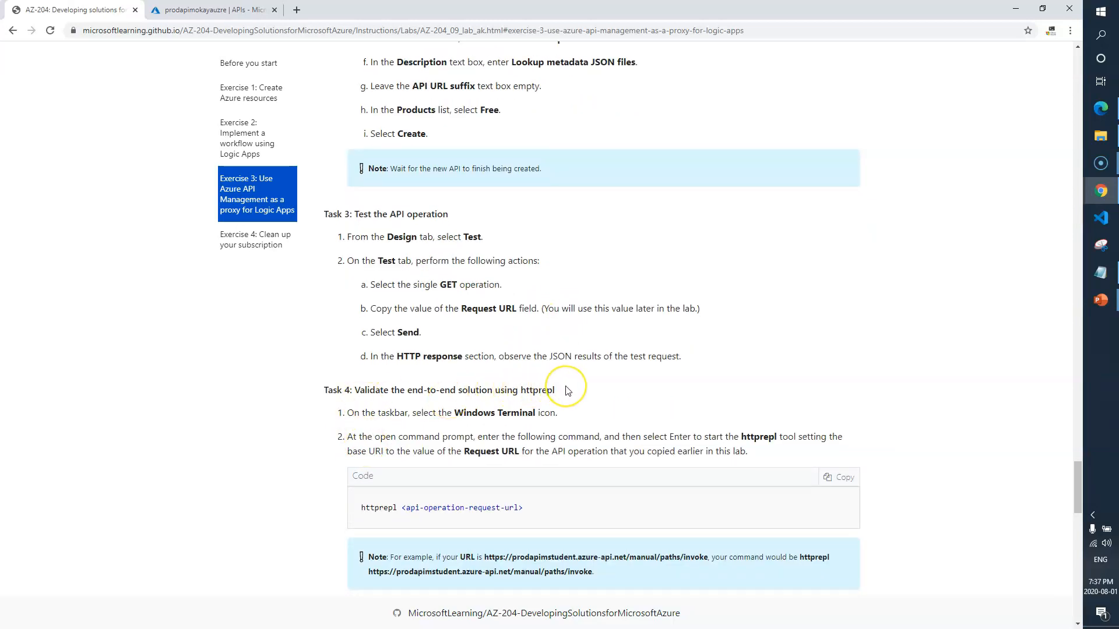
scroll(190, 383, "down", 3)
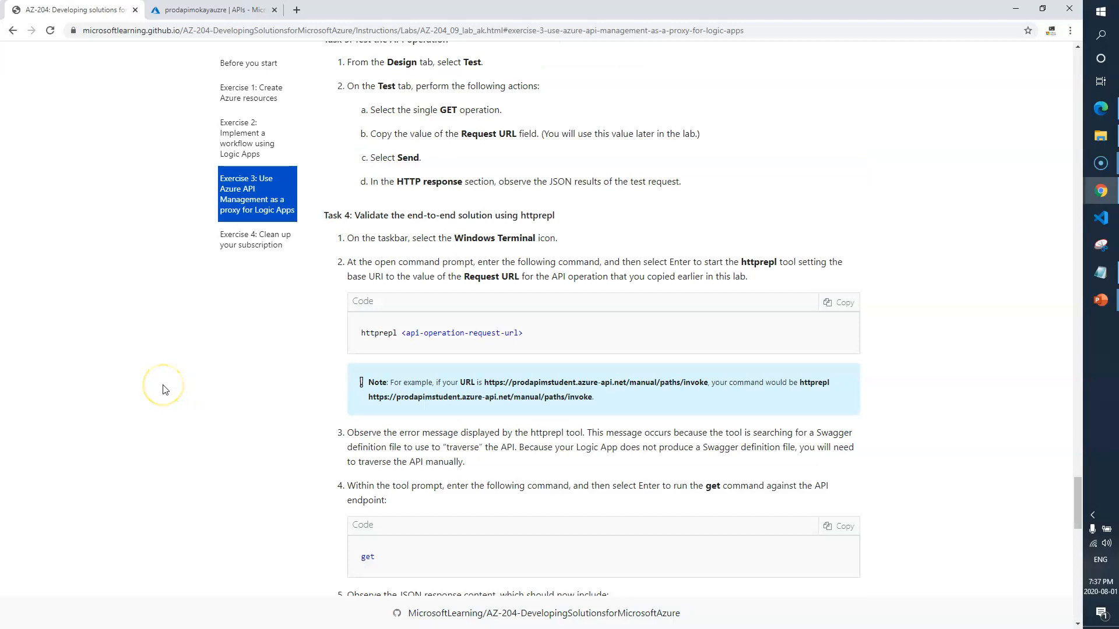
key("super+r")
type("cmd")
key("Return")
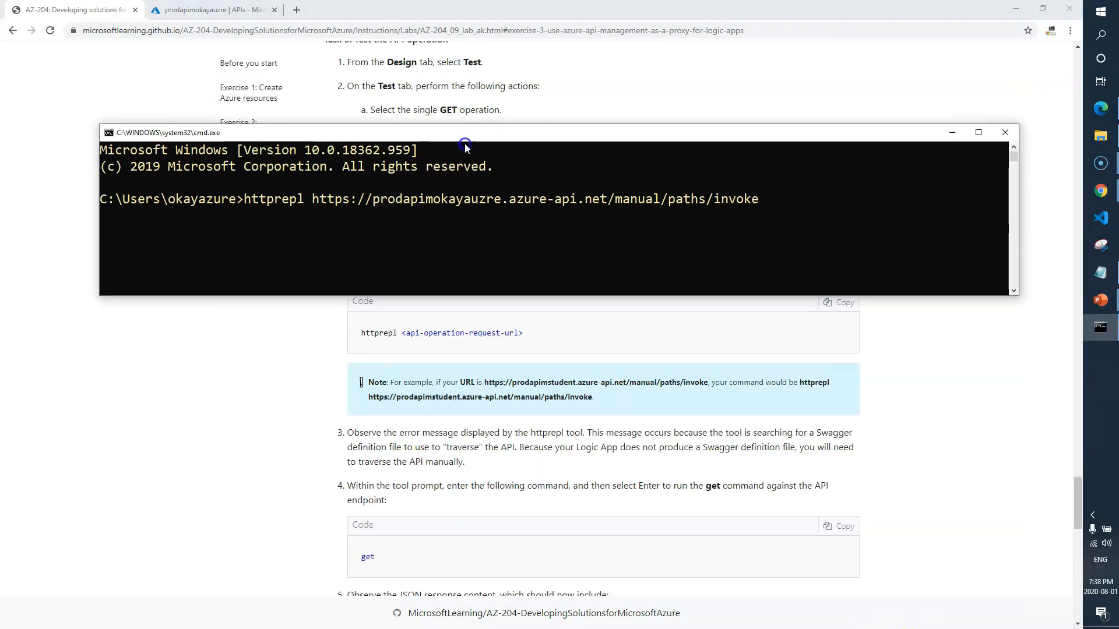
left_click(399, 185)
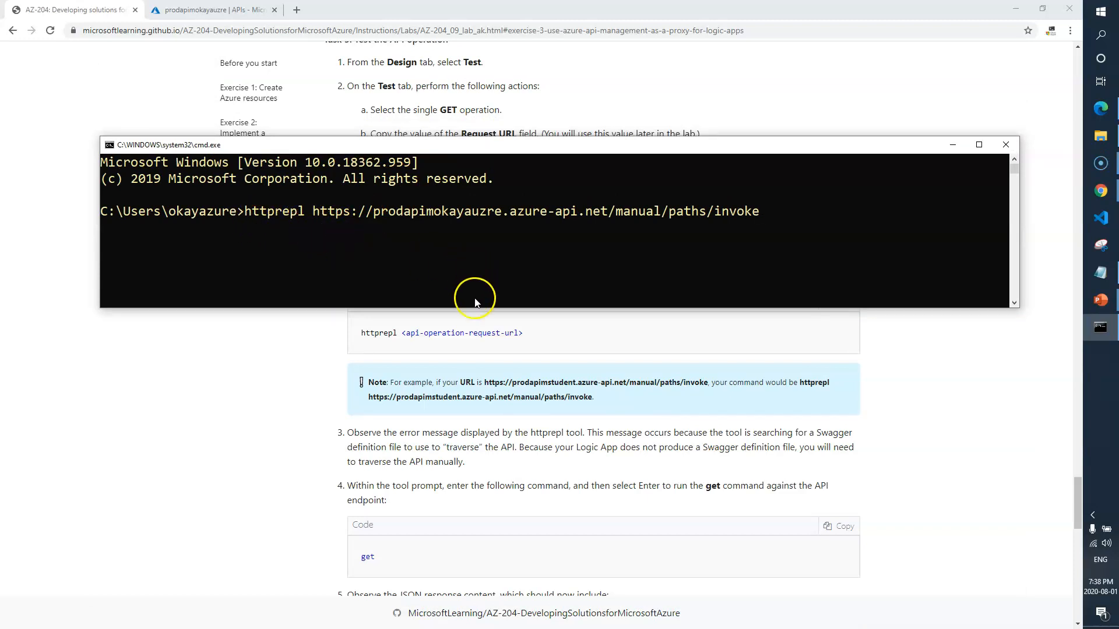
left_click_drag(475, 308, 475, 519)
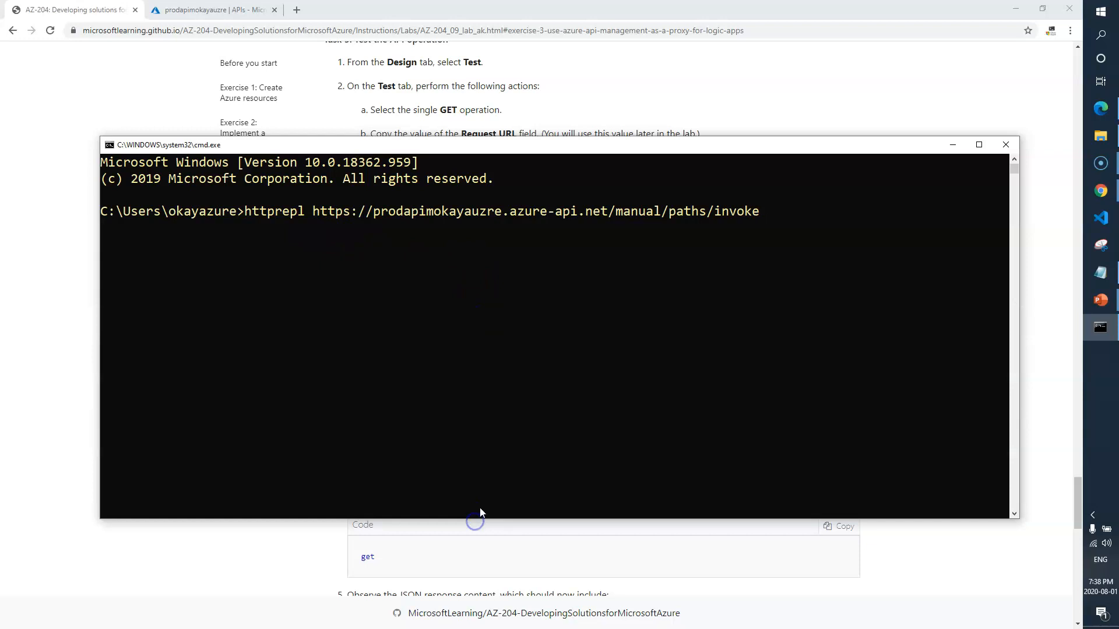
key("Return")
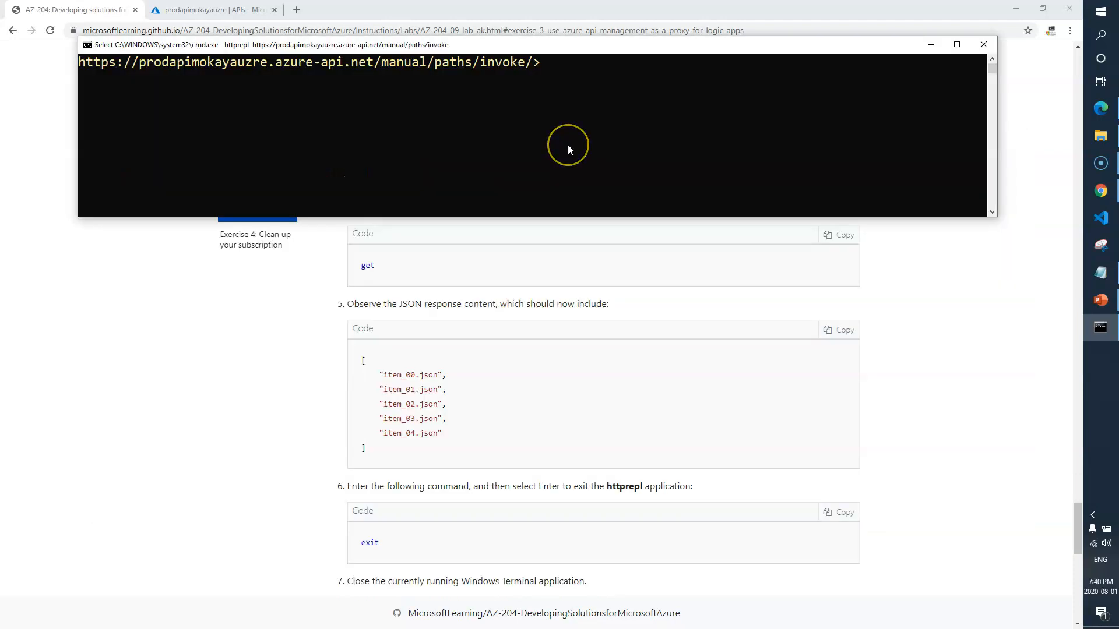
Step: Run the get command against the API endpoint in httprepl and enlarge the window to examine the JSON response
left_click(568, 144)
type("get")
key("Return")
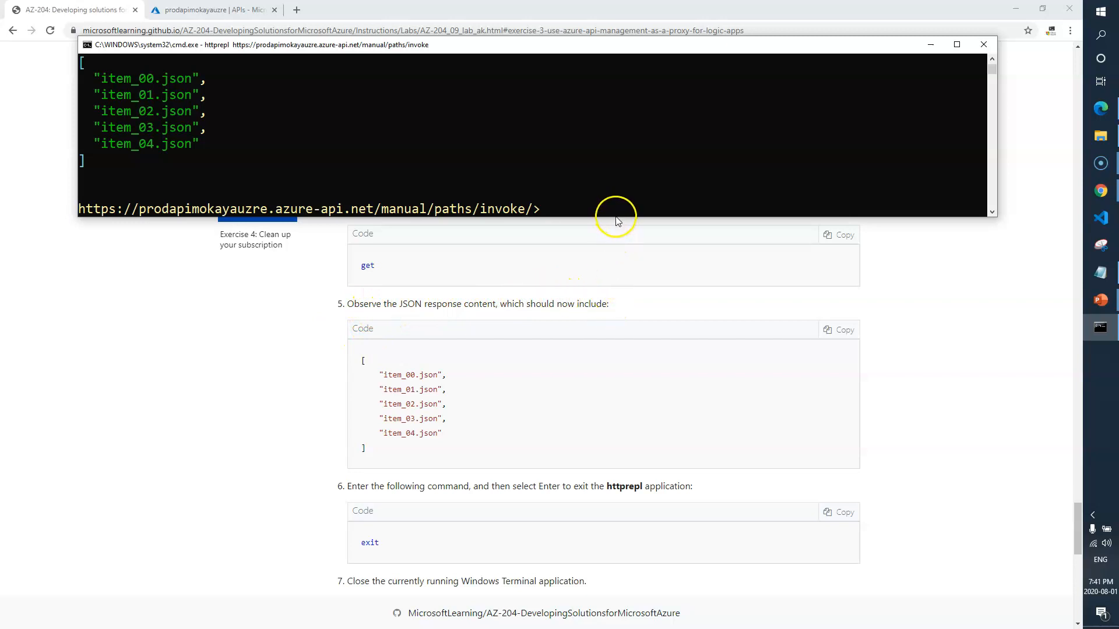
left_click_drag(614, 217, 625, 310)
scroll(218, 219, "up", 1)
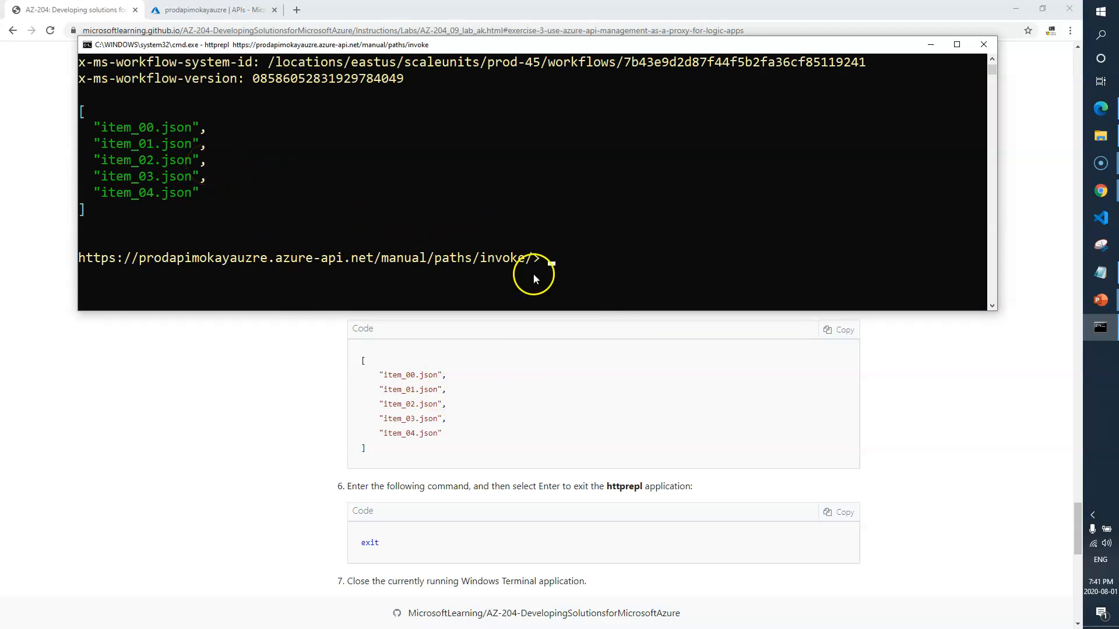
Step: Exit httprepl and close the Command Prompt, checking the remaining Exercise 3 instructions in the lab page
type("exit")
key("Return")
type("exit")
key("Return")
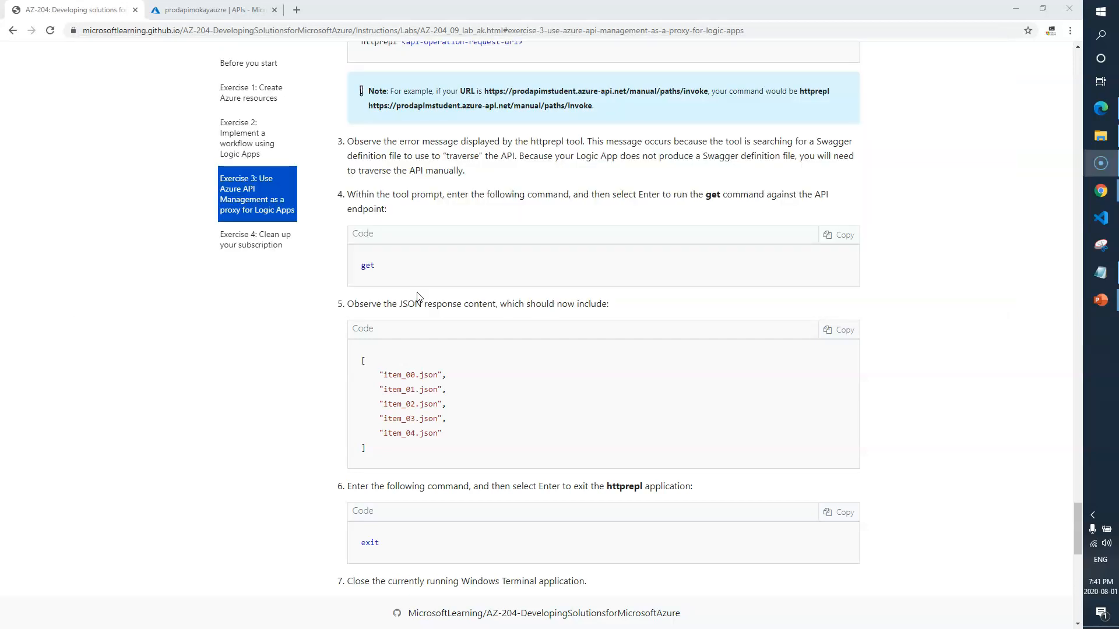
scroll(274, 460, "down", 4)
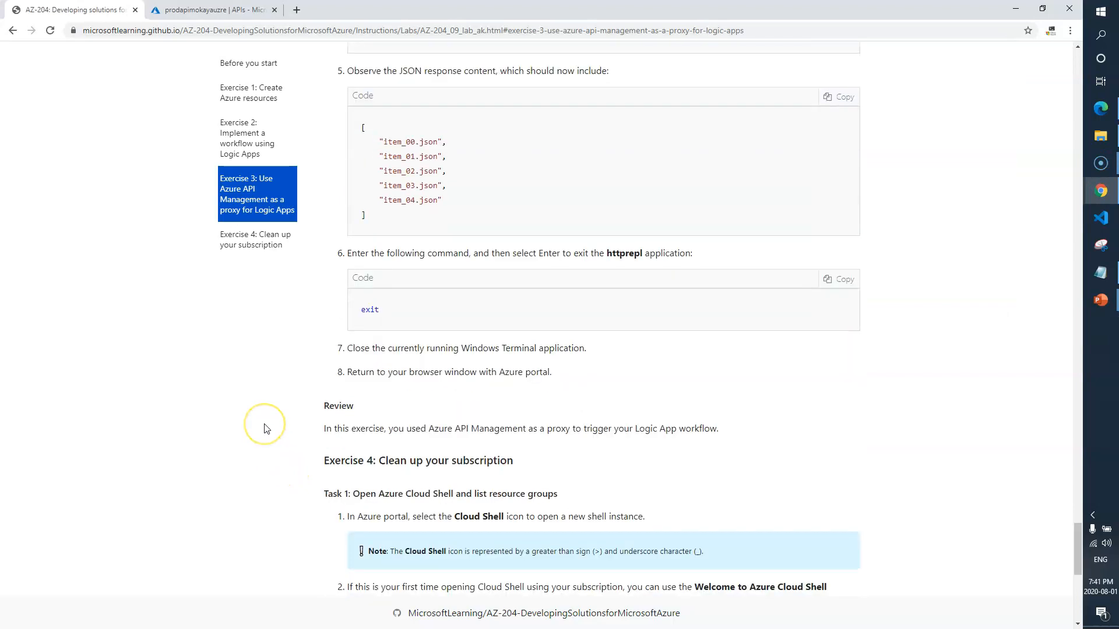
scroll(263, 403, "up", 1)
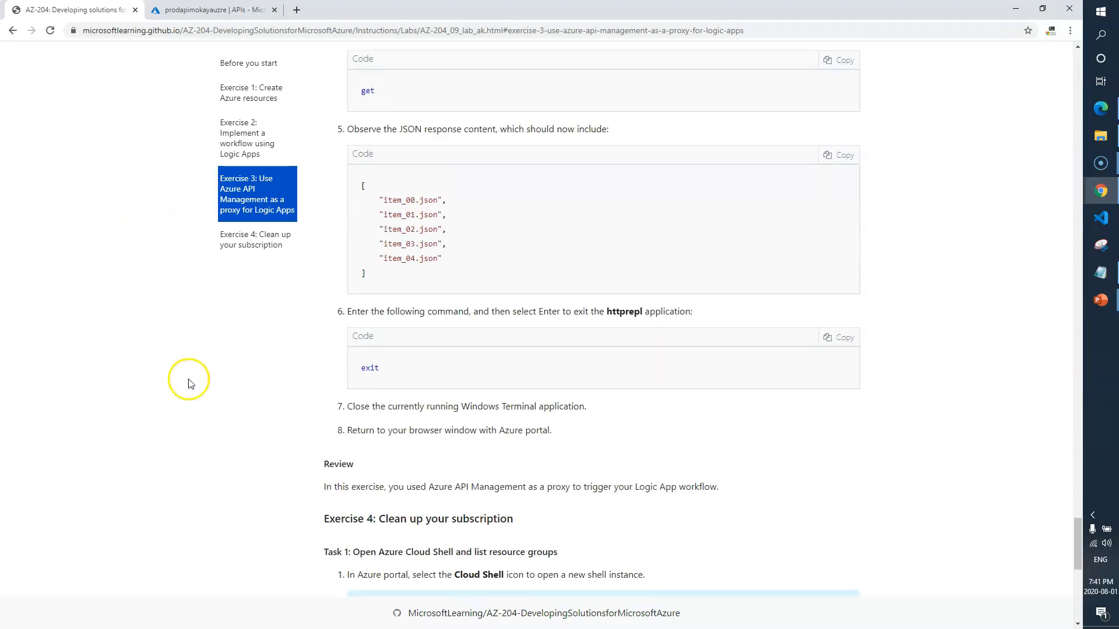